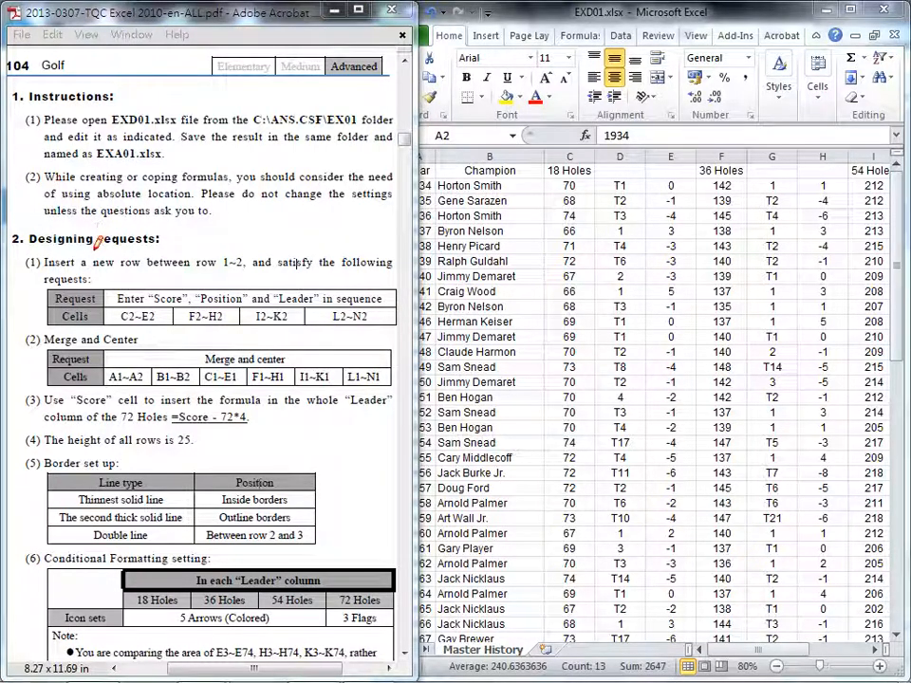
Insert a blank sheet row between rows 1 and 2 of the Master History sheet.
left_click_drag(45, 270, 247, 265)
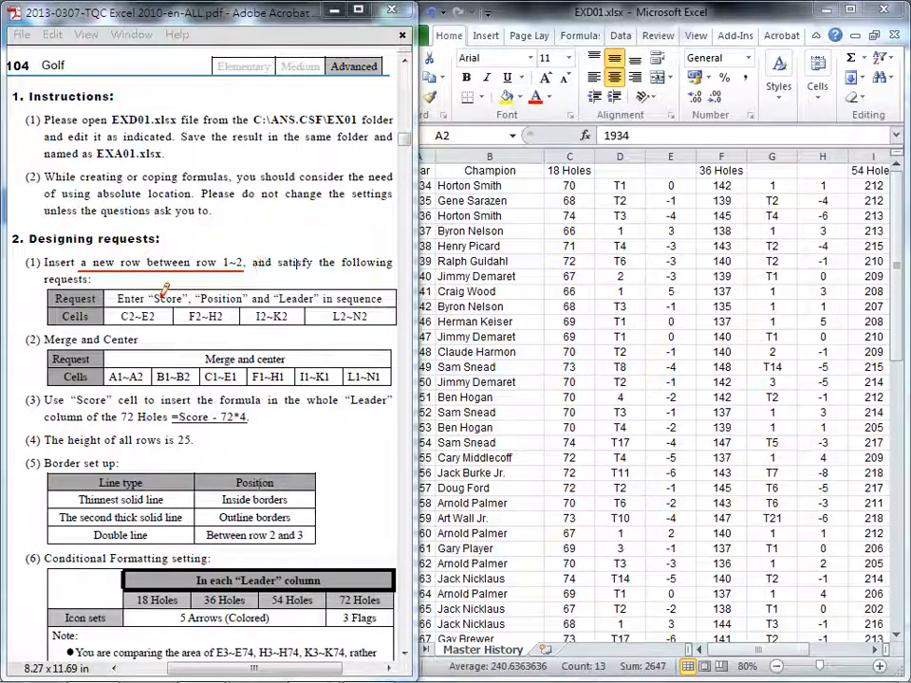
left_click_drag(150, 303, 323, 297)
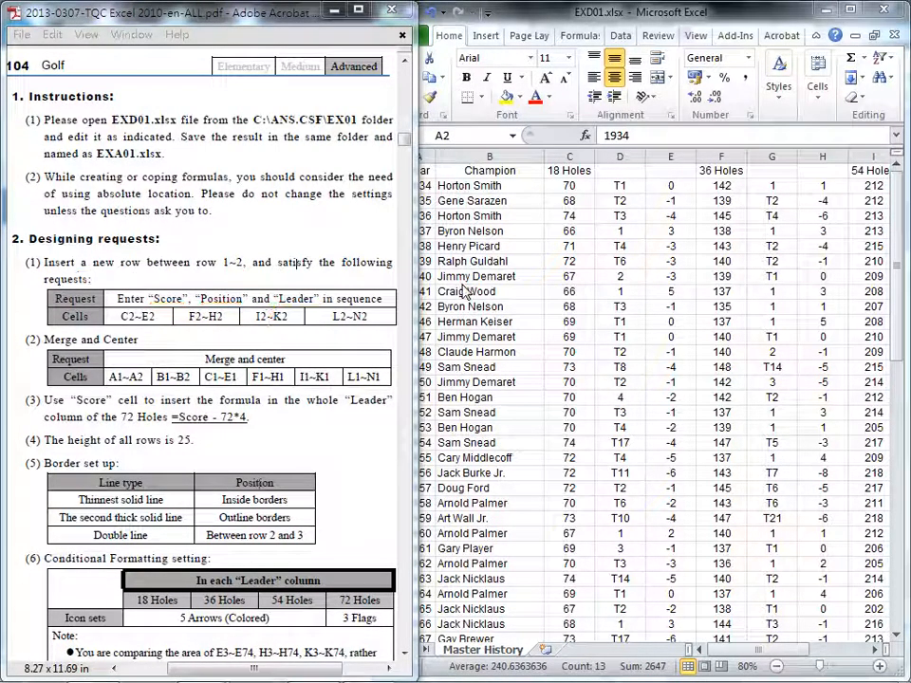
left_click(388, 190)
left_click(387, 188)
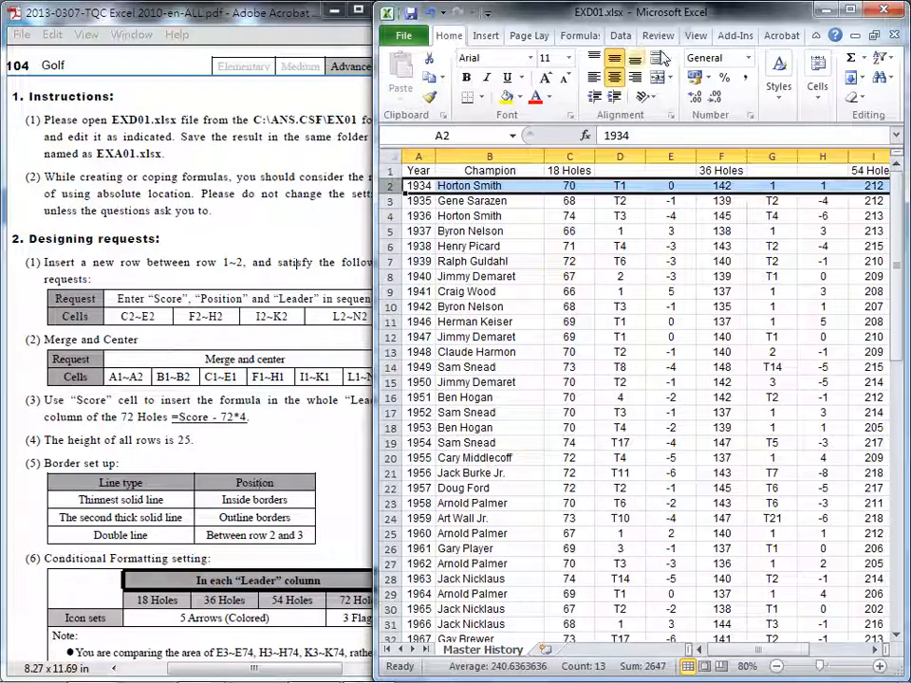
left_click(818, 93)
left_click(809, 173)
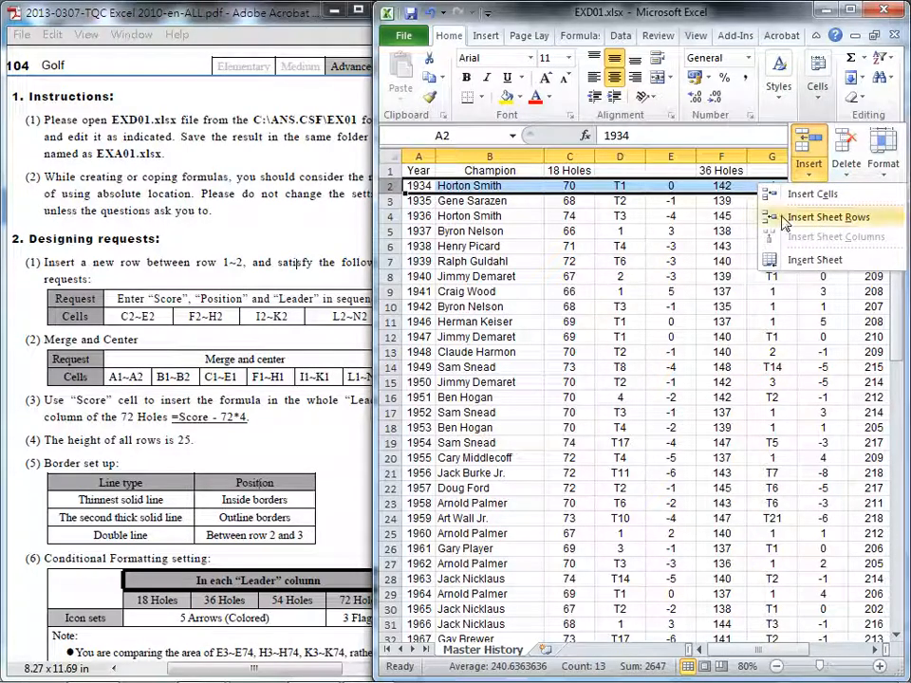
left_click(828, 218)
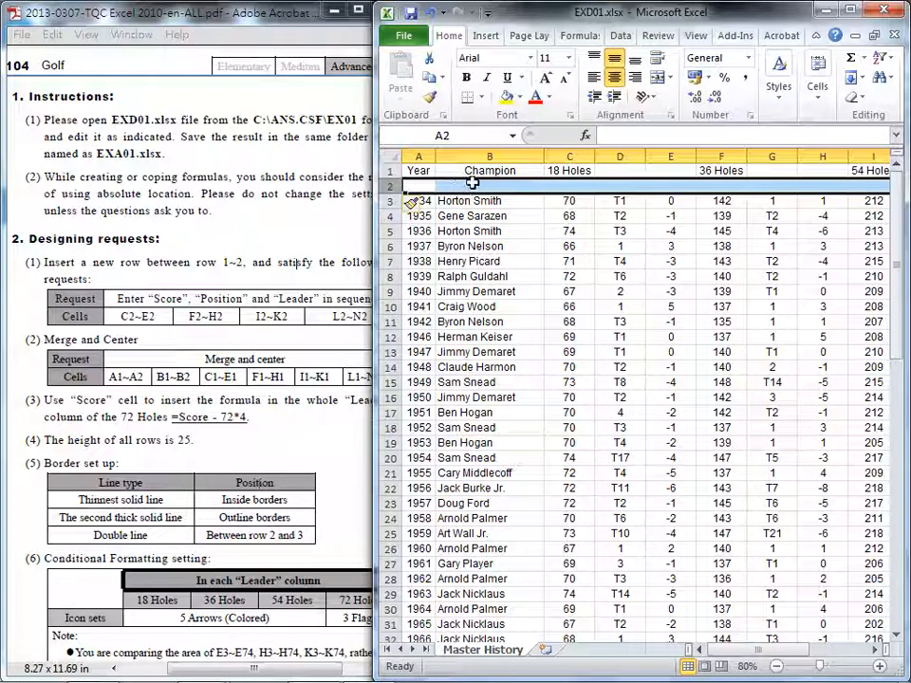
Enter the subheadings Score, Position and Leader in cells C2, D2 and E2 under 18 Holes.
left_click(567, 186)
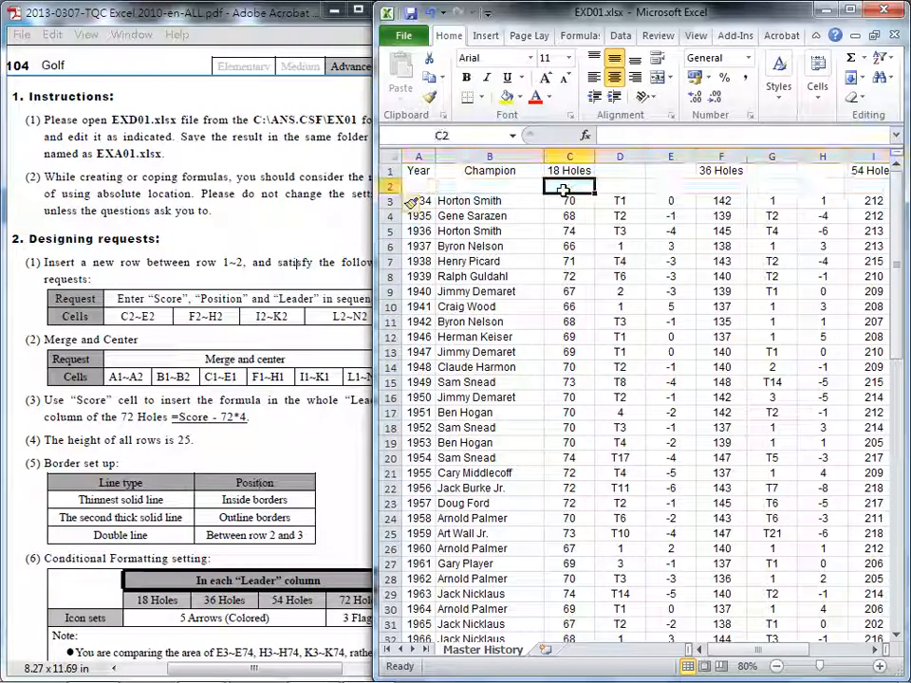
type("Score")
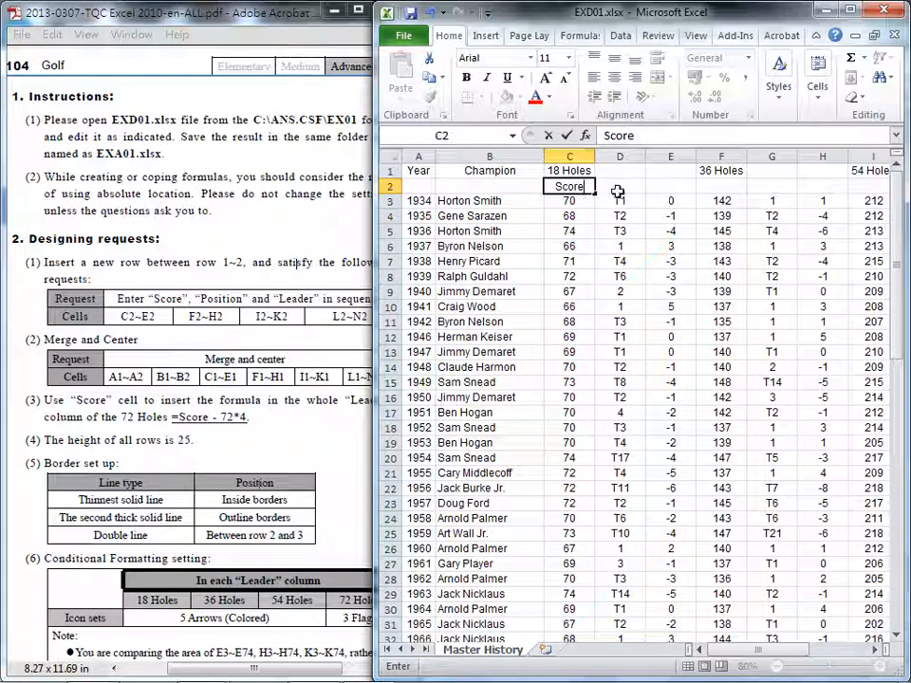
left_click(618, 192)
type("P")
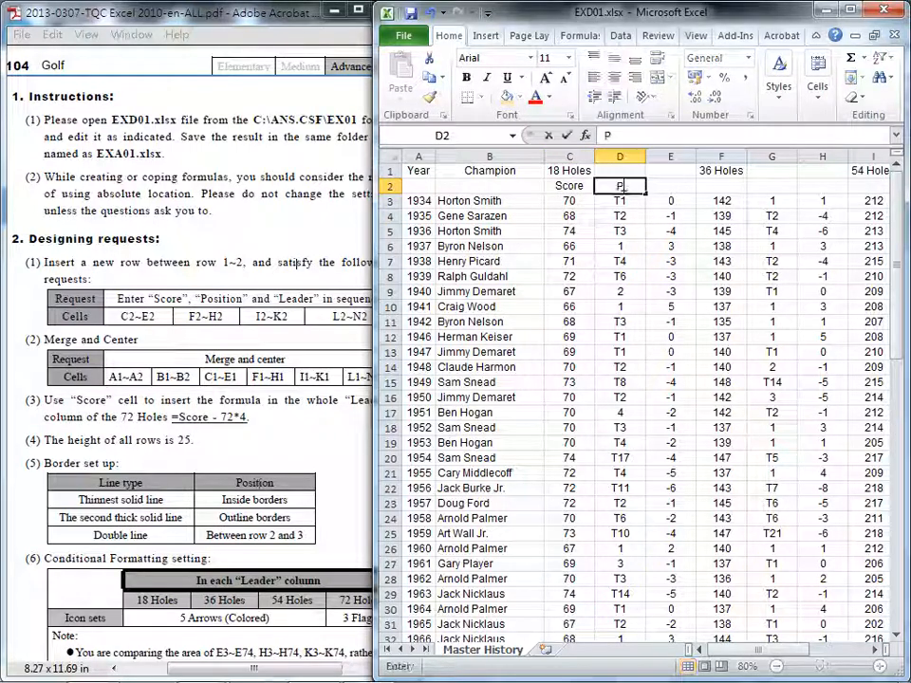
type("ositio")
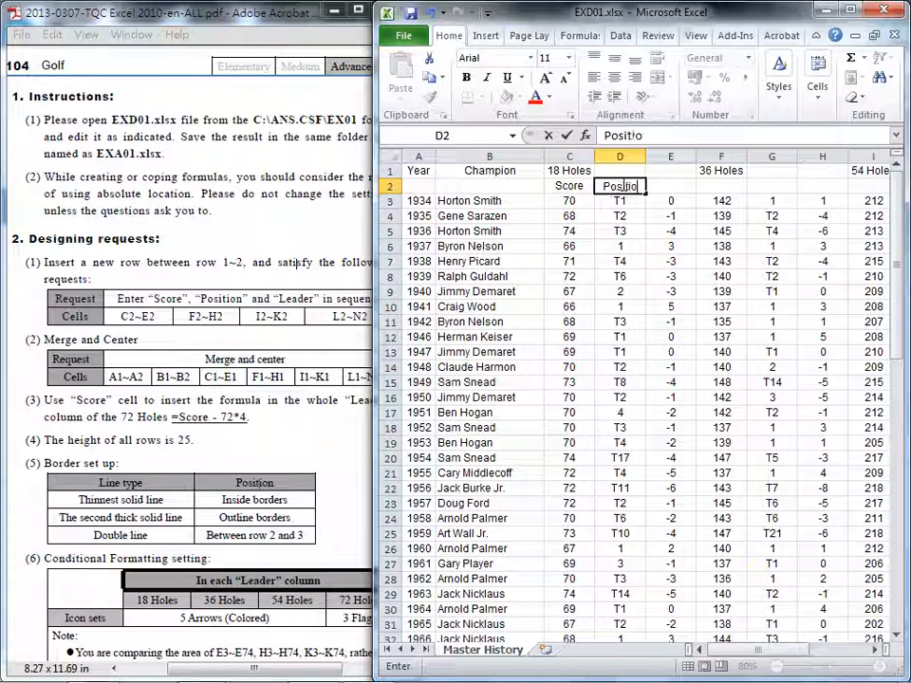
type("n")
left_click(663, 186)
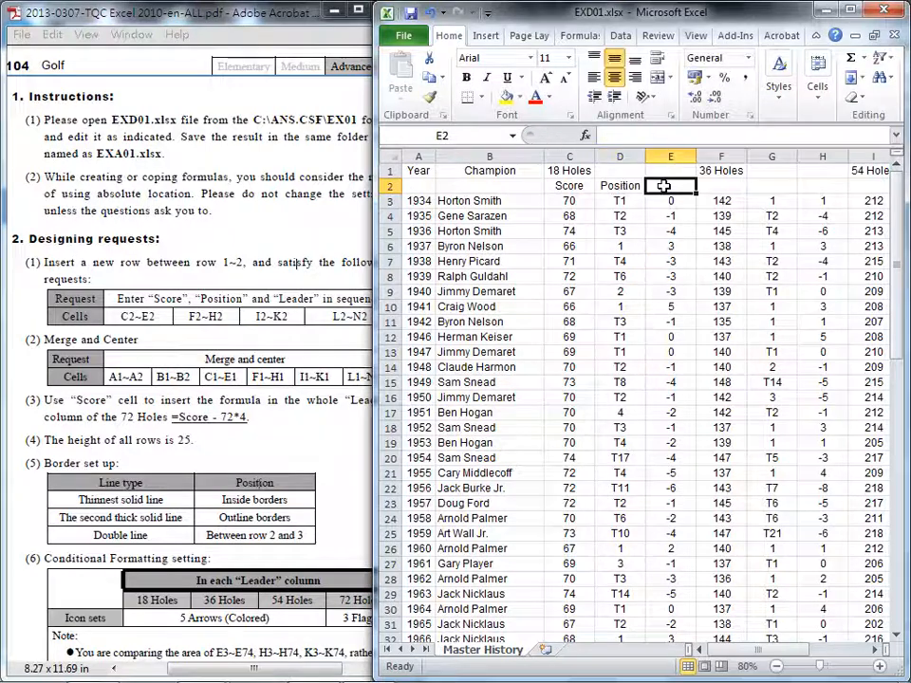
type("L")
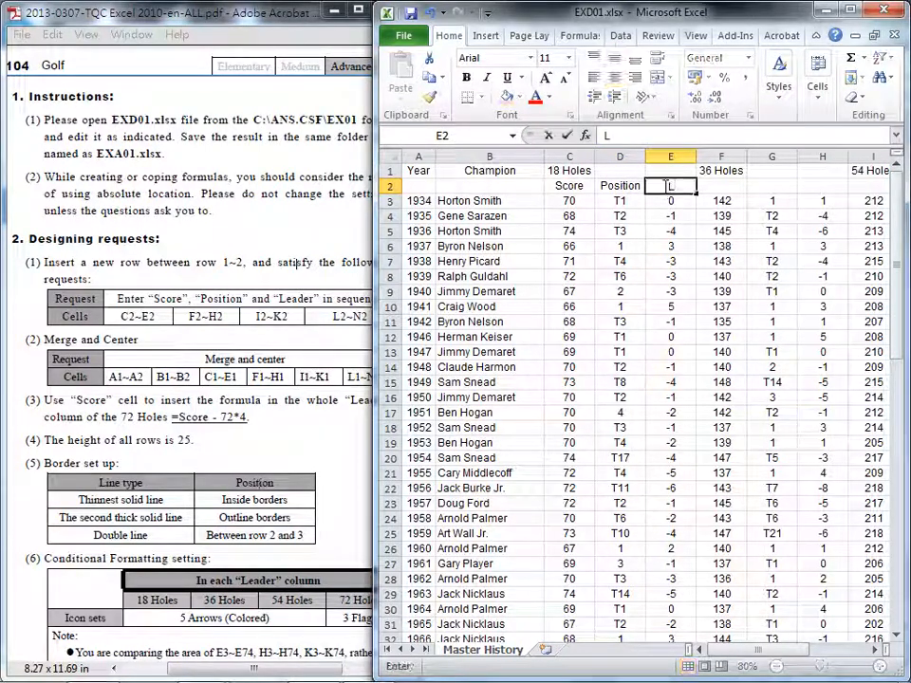
type("eader")
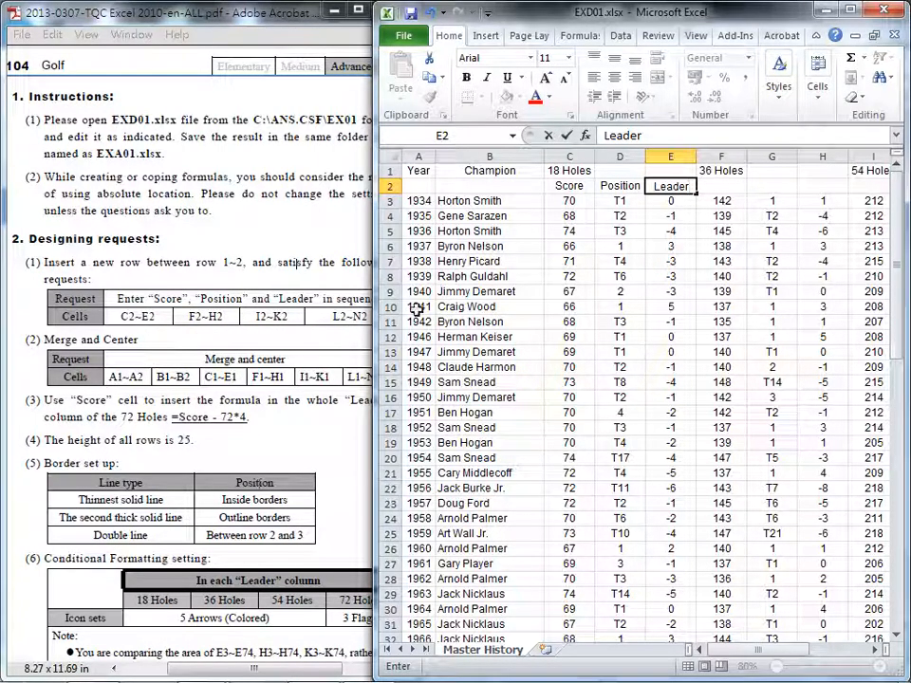
Fill the Score, Position and Leader subheadings from C2:E2 across row 2 through column N.
left_click(573, 186)
left_click_drag(574, 186, 650, 190)
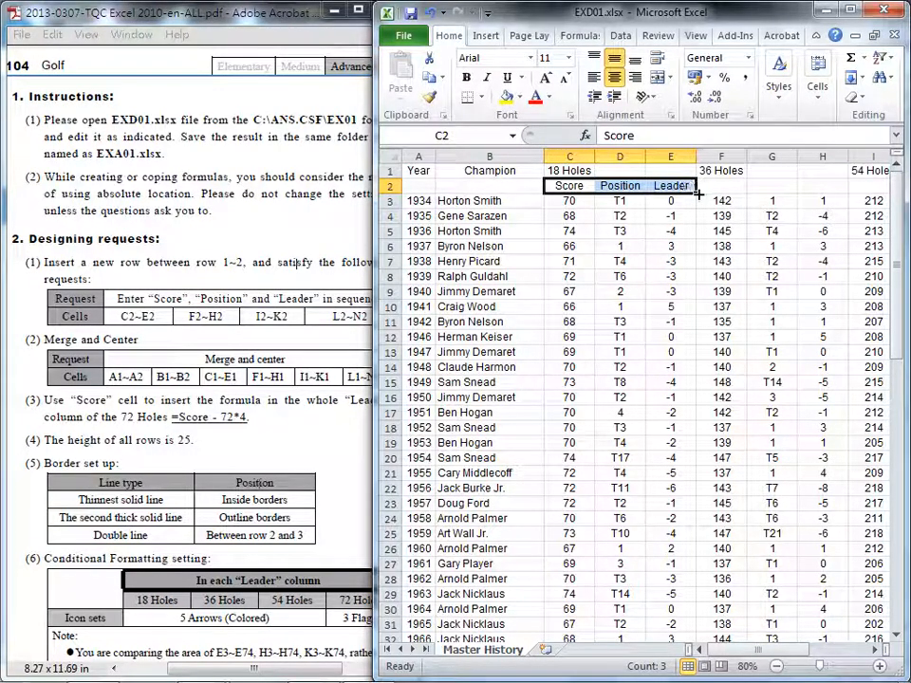
left_click_drag(697, 192, 856, 189)
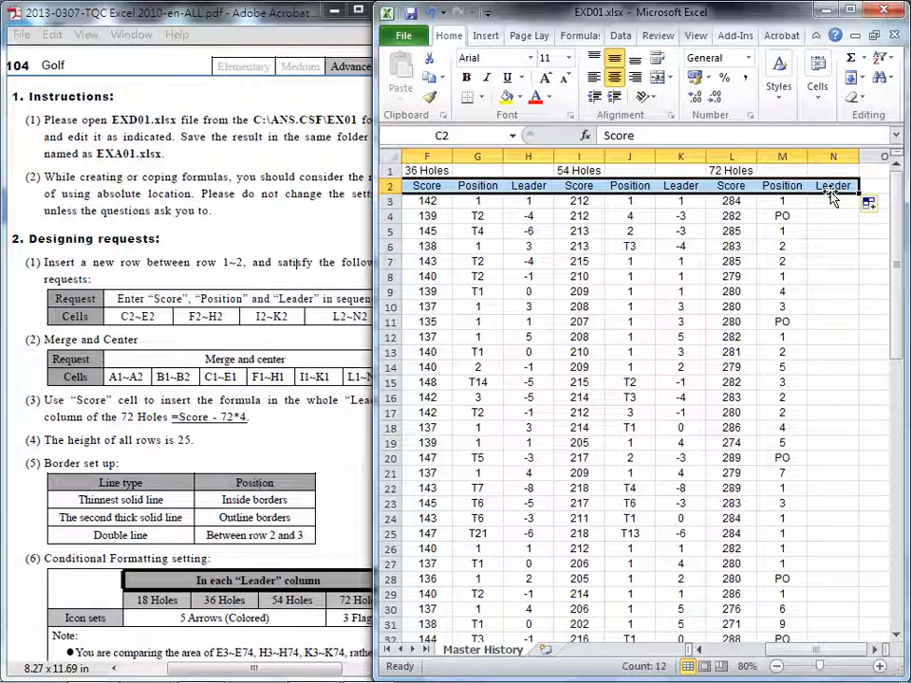
Merge and center the Year heading over A1:A2 and the Champion heading over B1:B2.
left_click(311, 195)
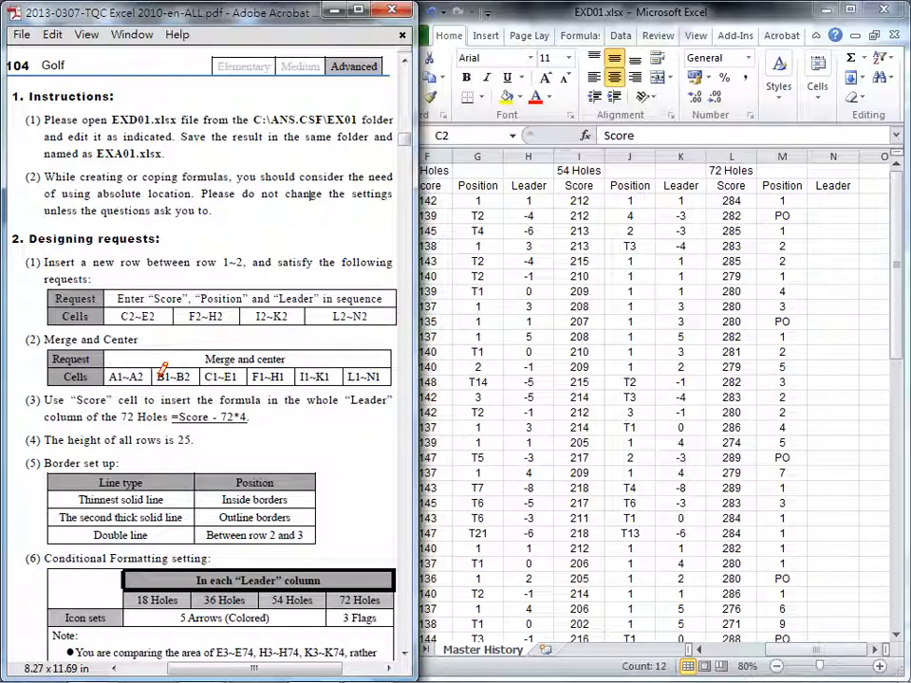
left_click(494, 302)
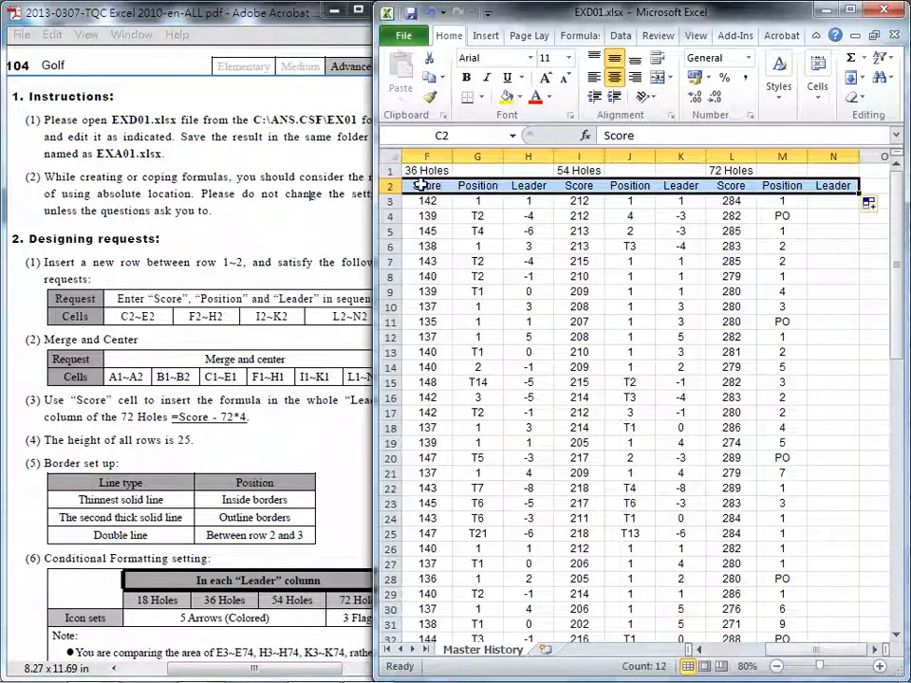
left_click_drag(814, 650, 757, 651)
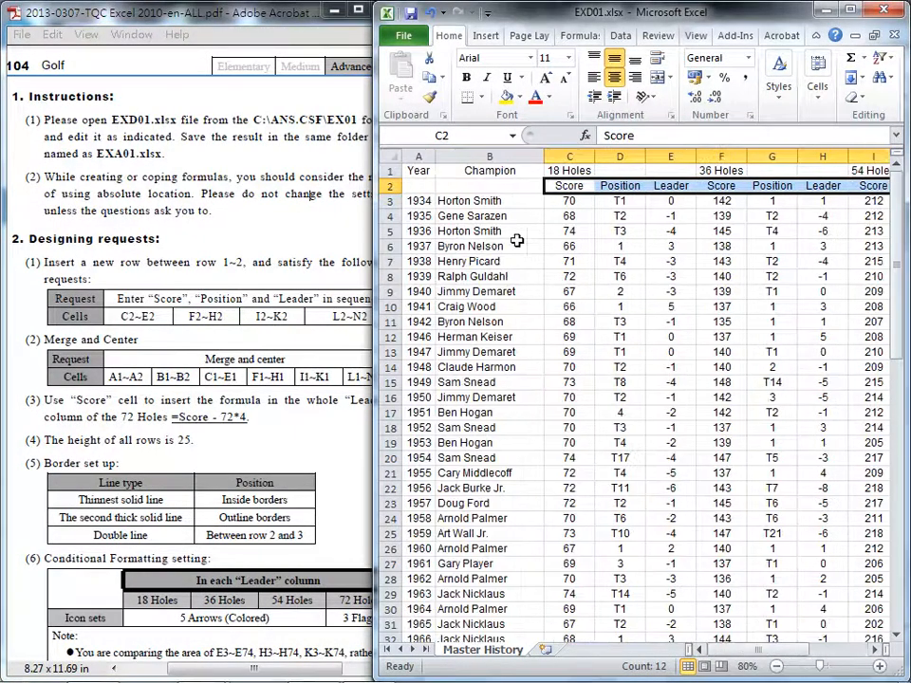
left_click_drag(418, 171, 416, 184)
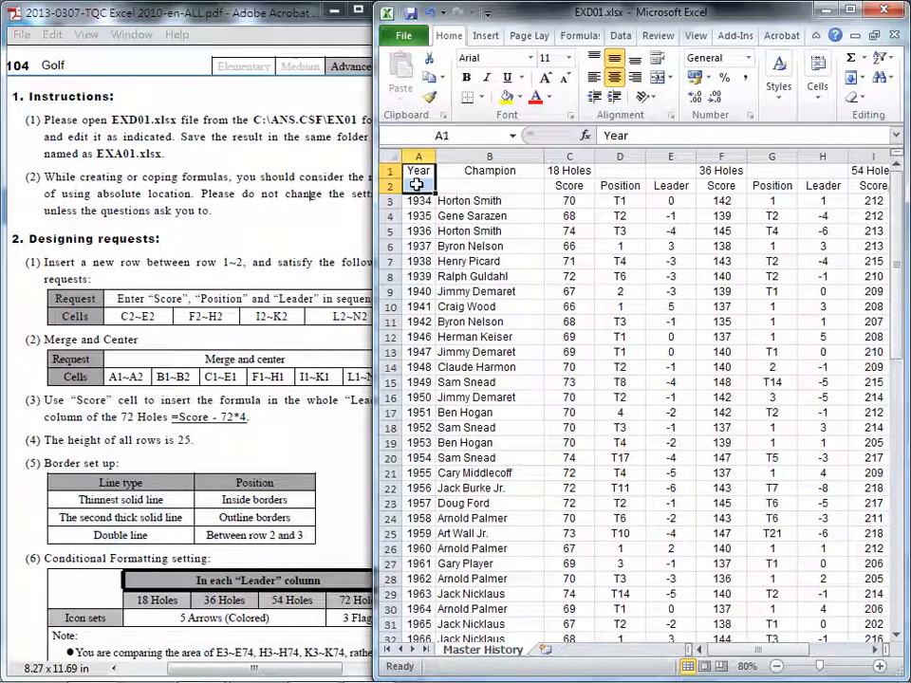
left_click(671, 81)
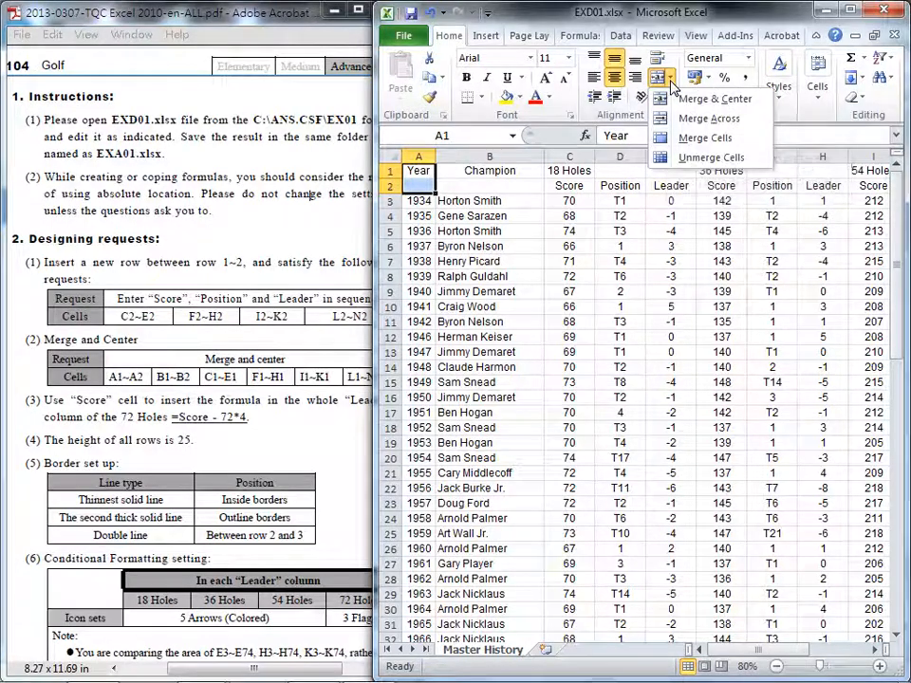
left_click(700, 100)
left_click_drag(496, 171, 496, 181)
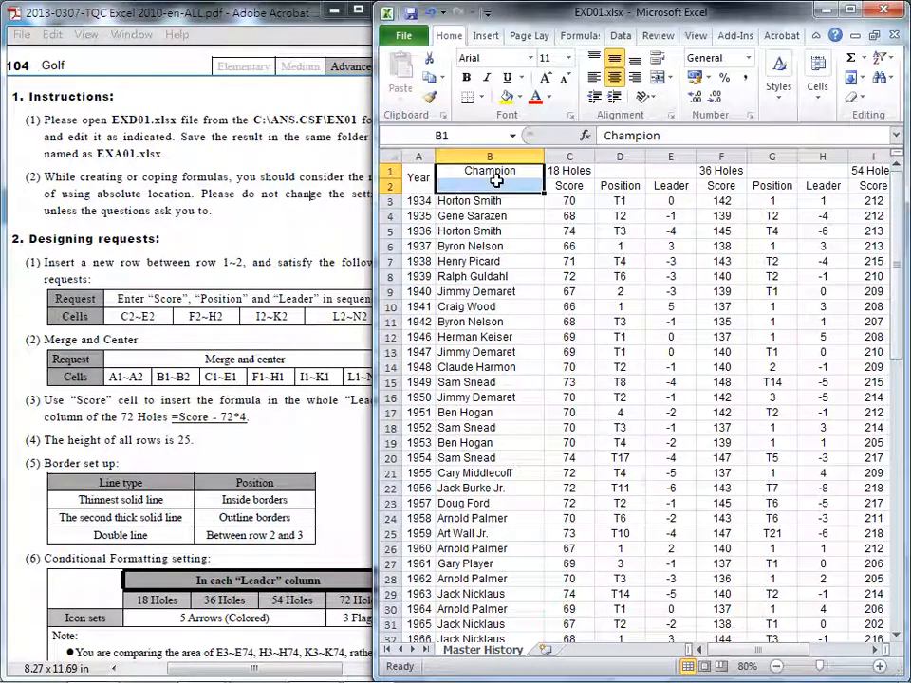
key("F4")
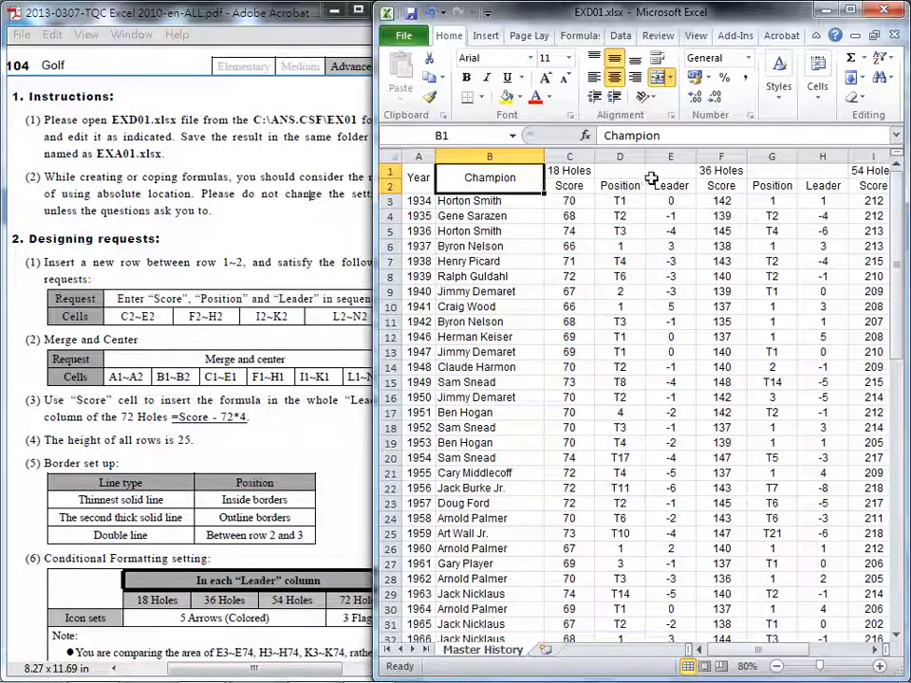
Merge and center the 18 Holes heading across C1:E1 and the 36 Holes heading across F1:H1.
left_click_drag(562, 172, 659, 172)
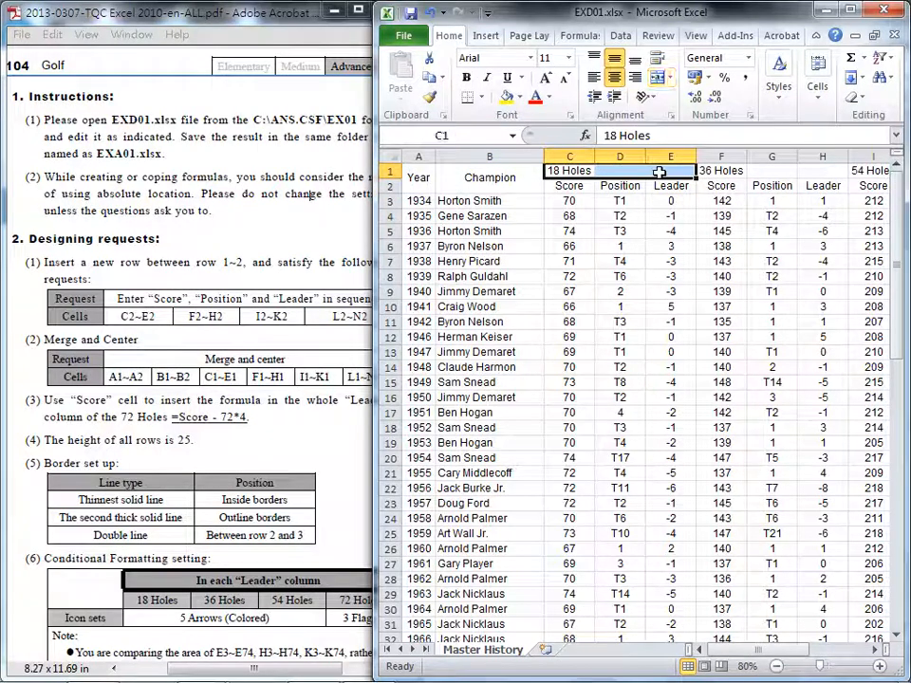
key("F4")
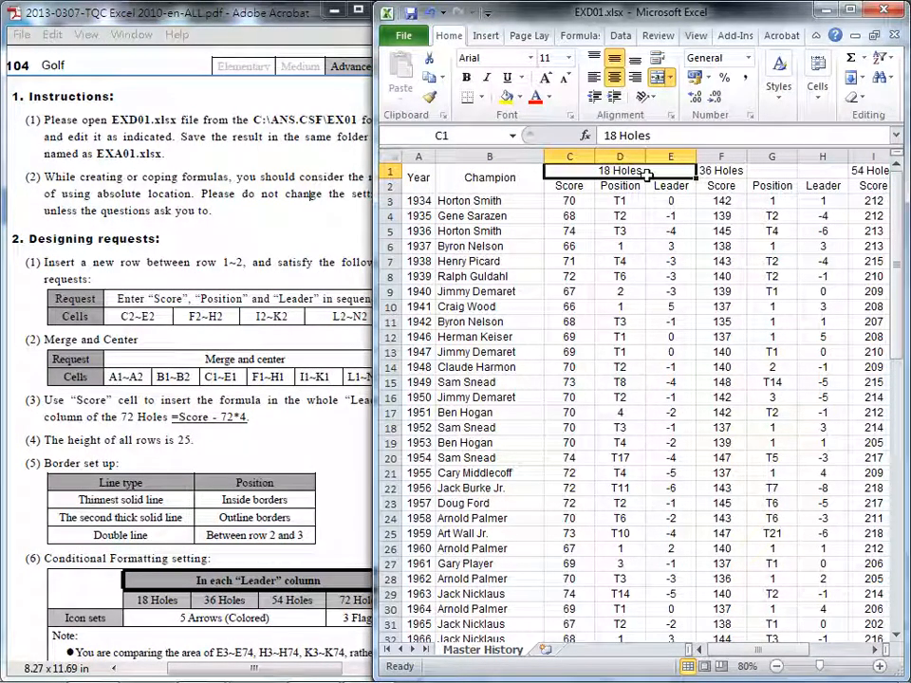
left_click(712, 172)
left_click_drag(762, 172, 803, 171)
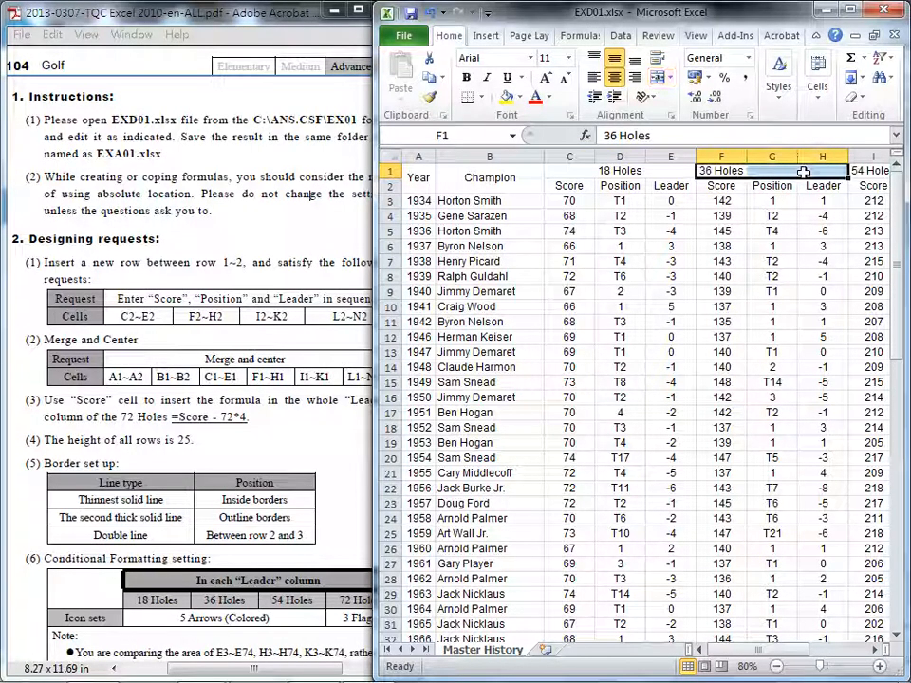
key("alt+h")
key("m")
key("c")
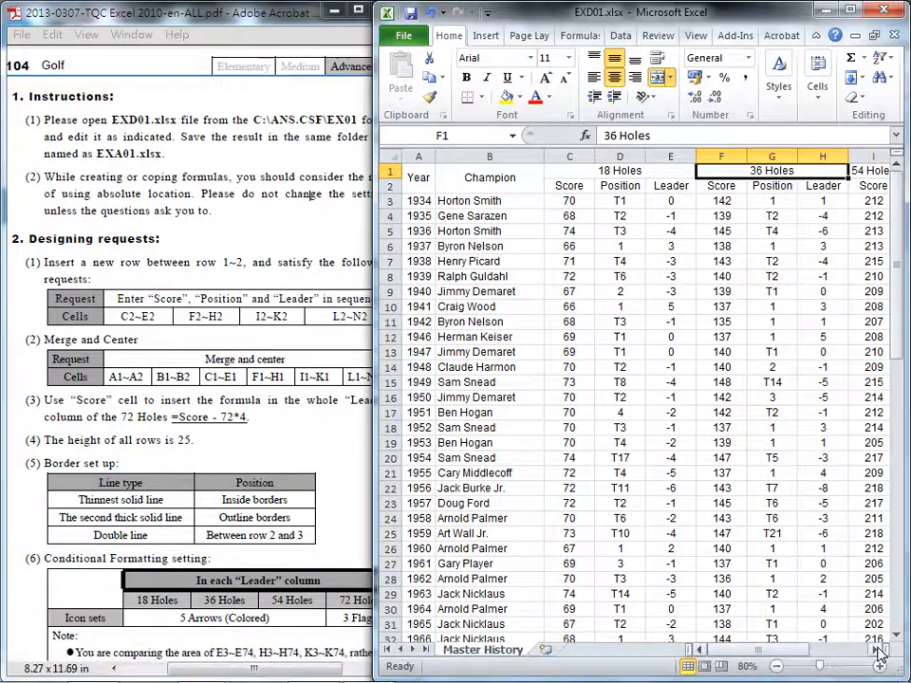
Merge and center the 54 Holes heading across I1:K1 and the 72 Holes heading across L1:N1.
left_click(880, 653)
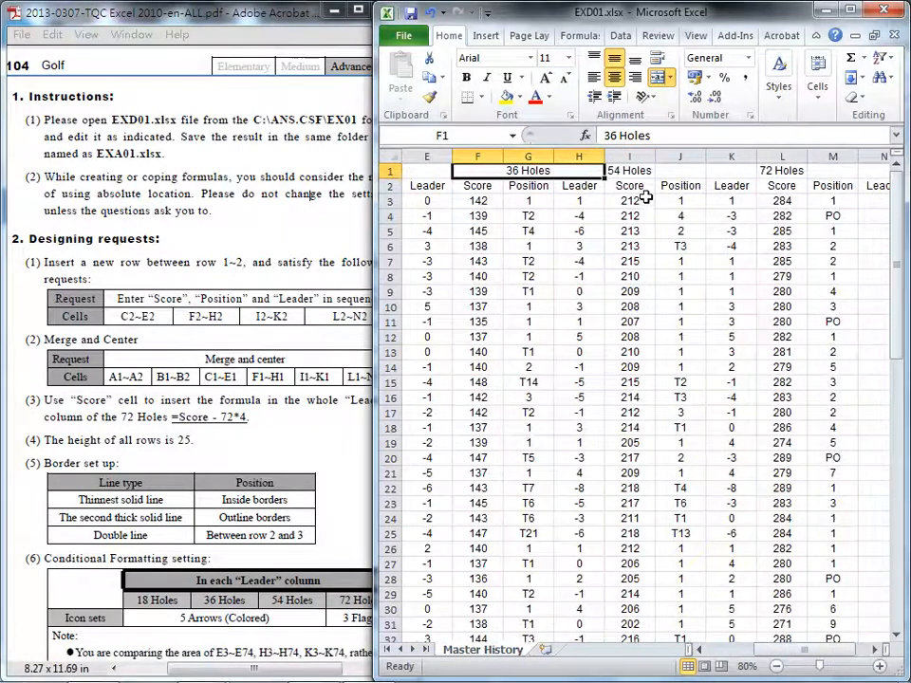
left_click_drag(629, 171, 716, 169)
key("F4")
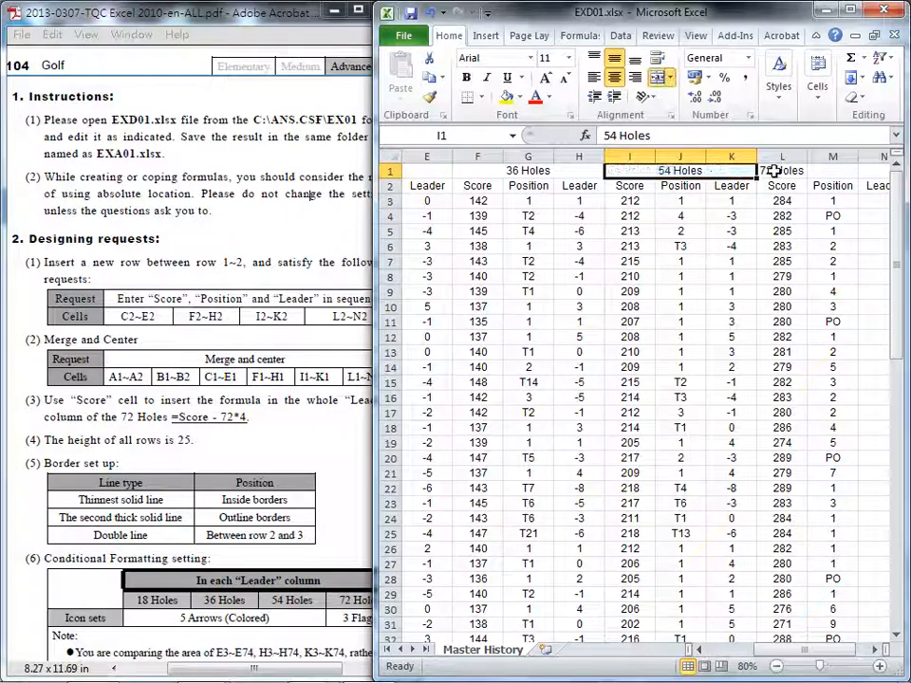
left_click_drag(774, 171, 864, 170)
key("F4")
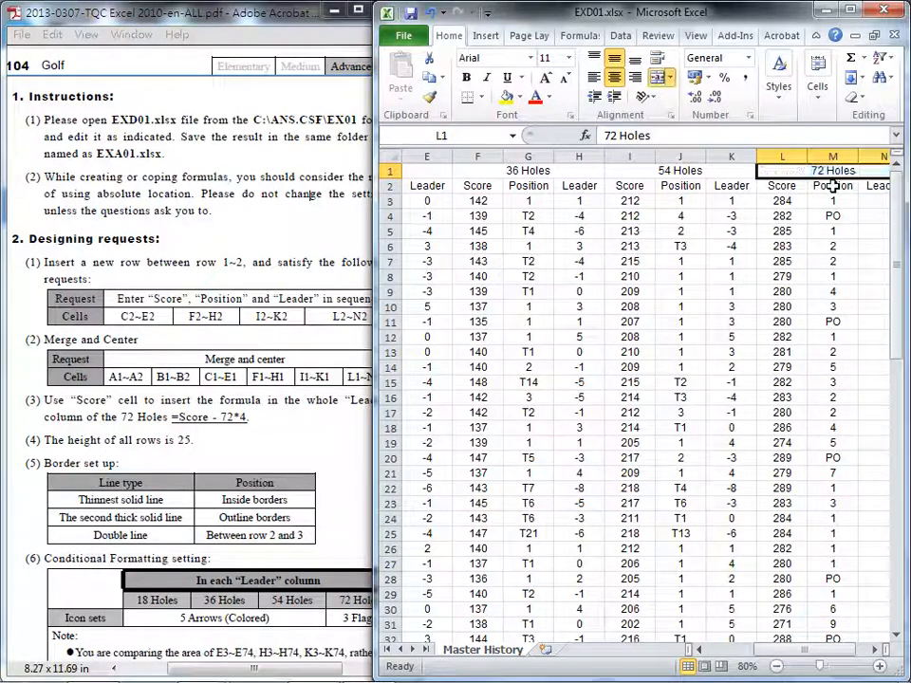
Enter the formula =L3-72*4 in N3, the first data cell of the 72 Holes Leader column.
left_click(343, 357)
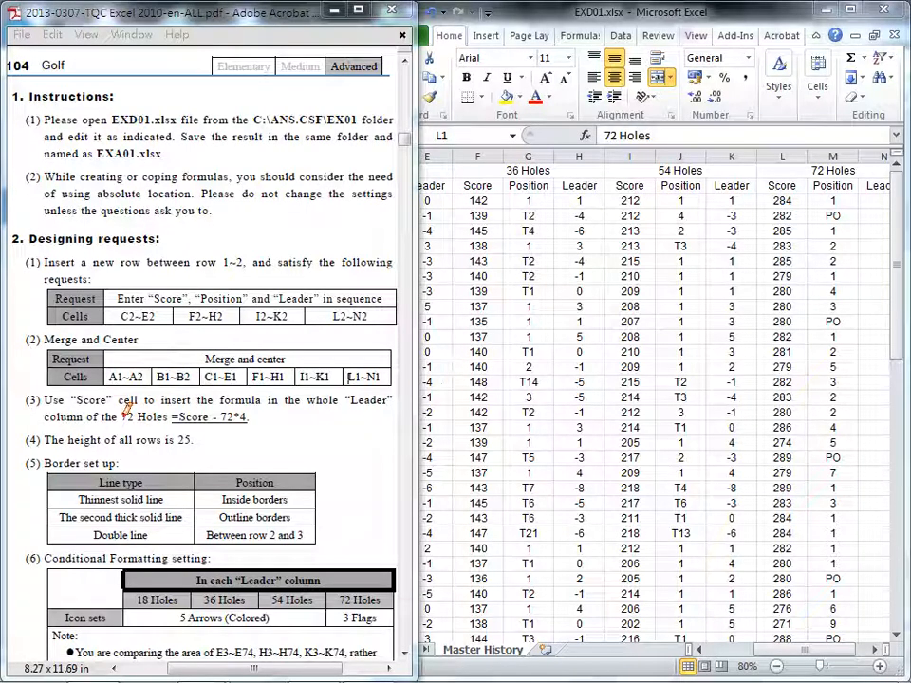
left_click_drag(171, 426, 252, 425)
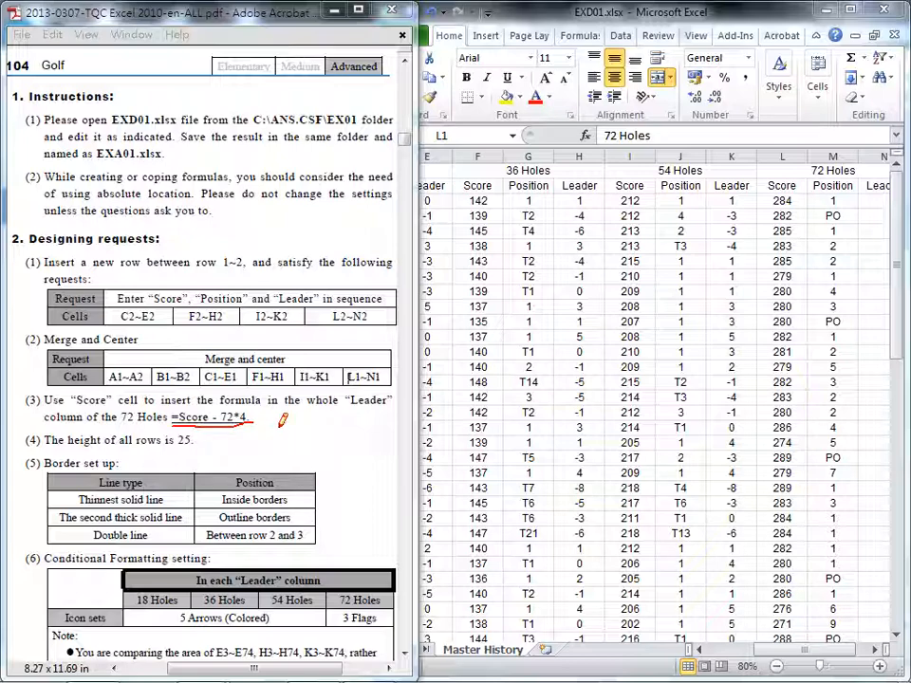
key("Escape")
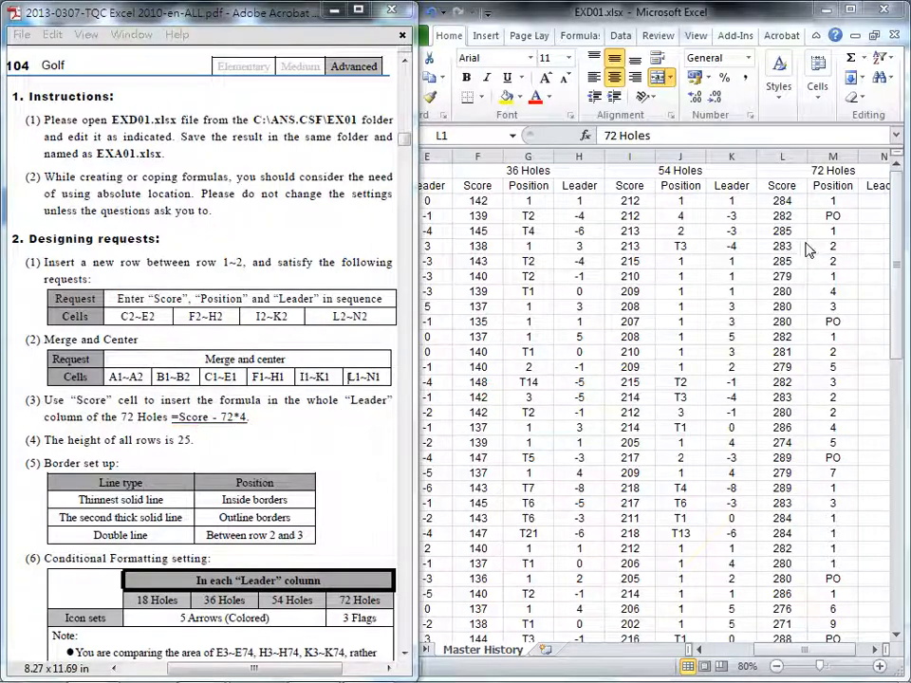
left_click(872, 201)
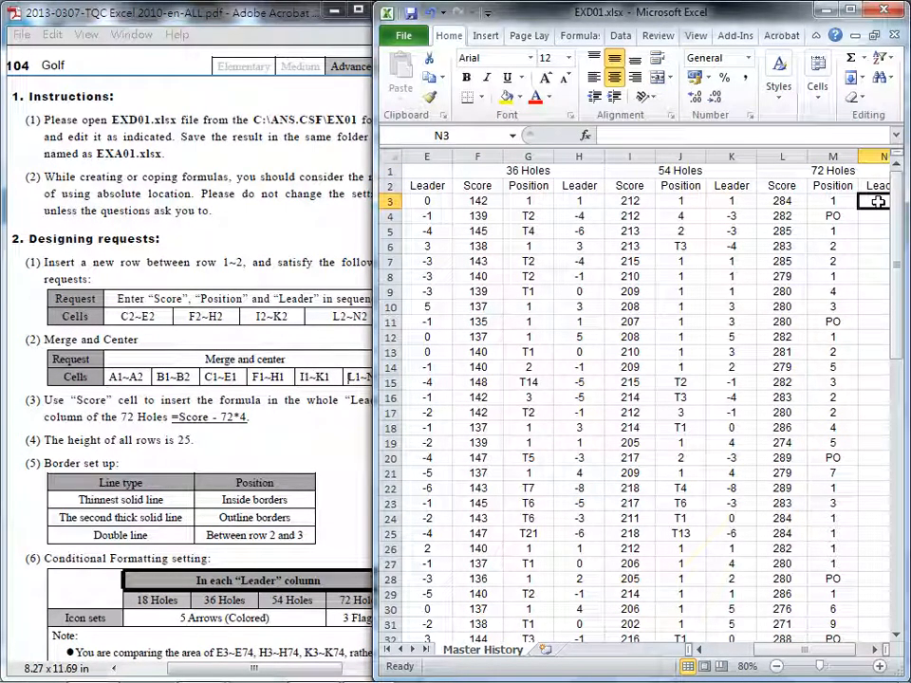
type("=")
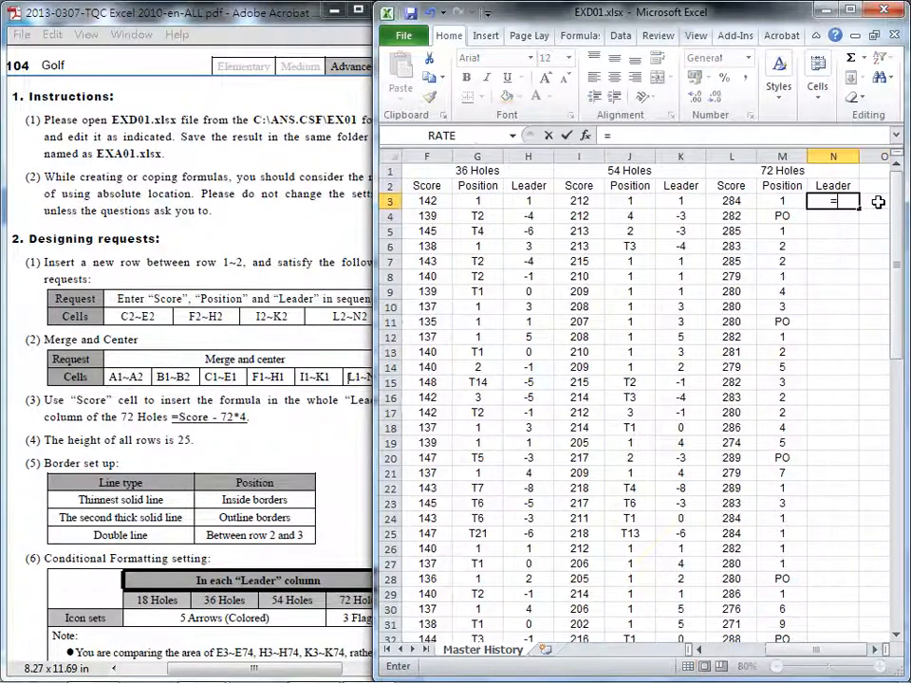
left_click(731, 202)
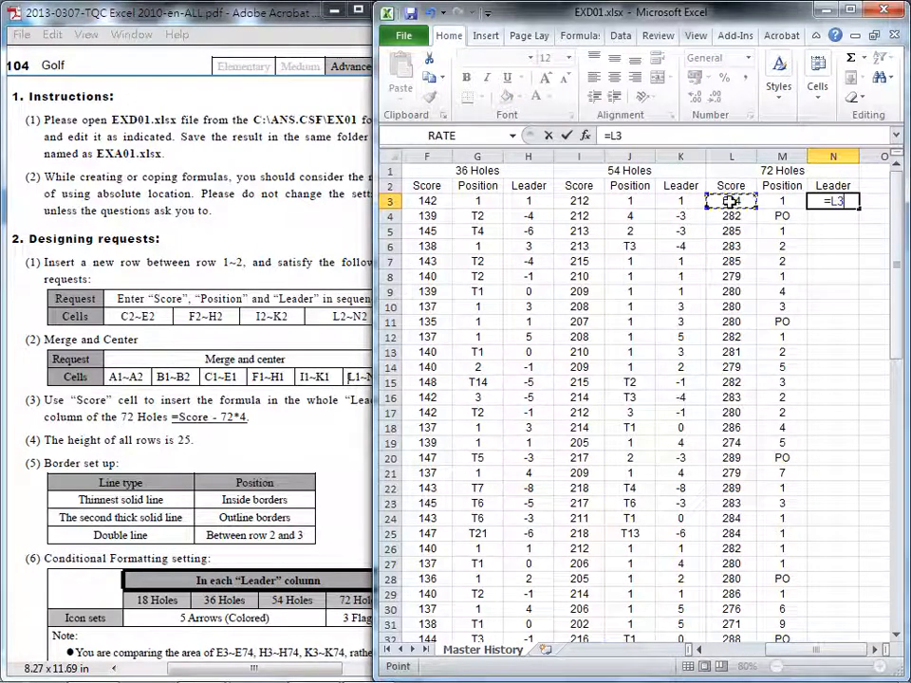
type("-")
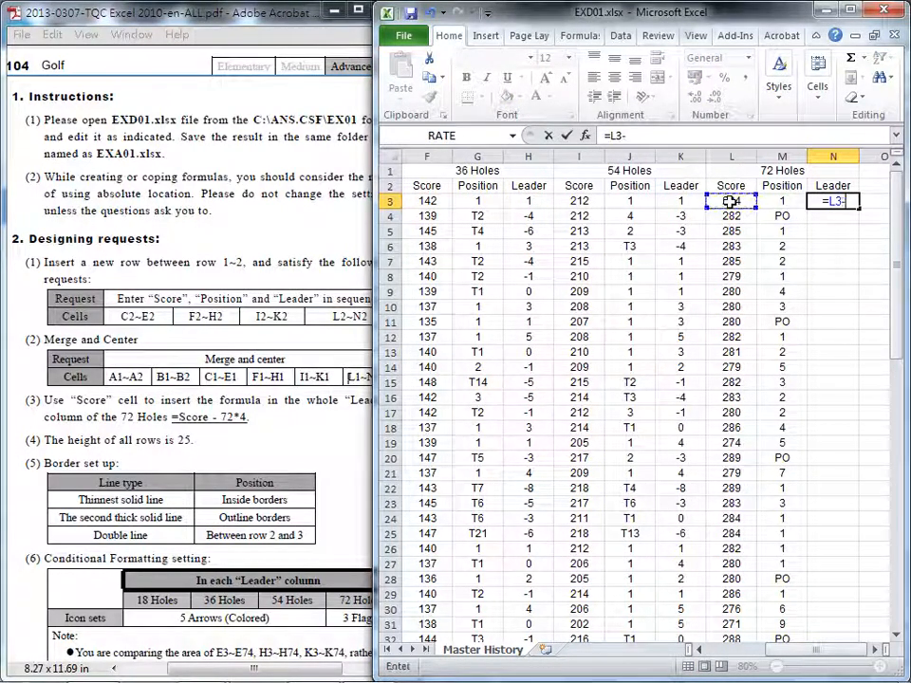
type("72*4")
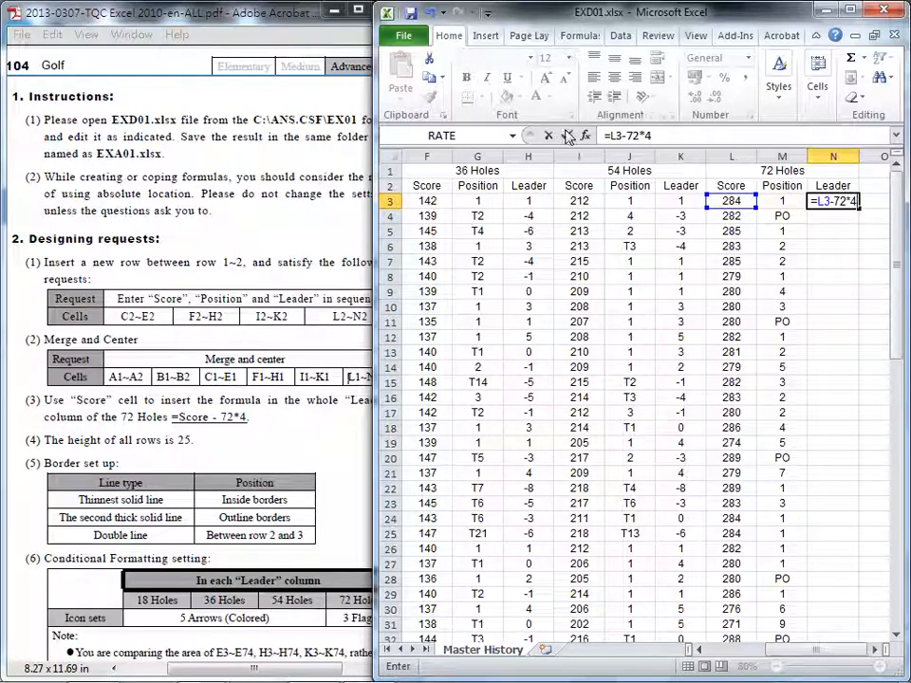
left_click(566, 135)
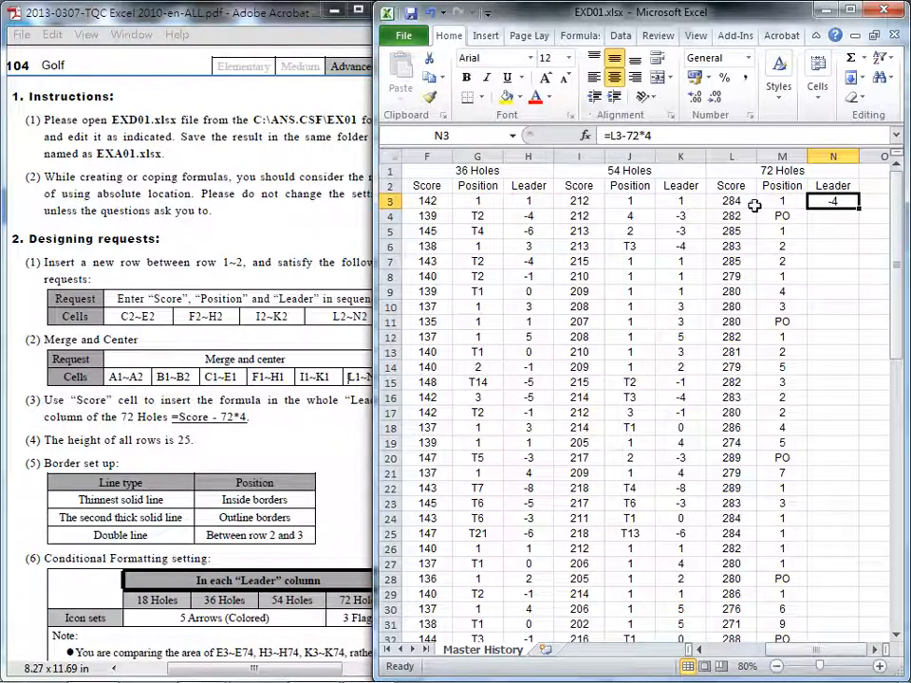
Fill the N3 formula down the 72 Holes Leader column to N75.
double_click(858, 208)
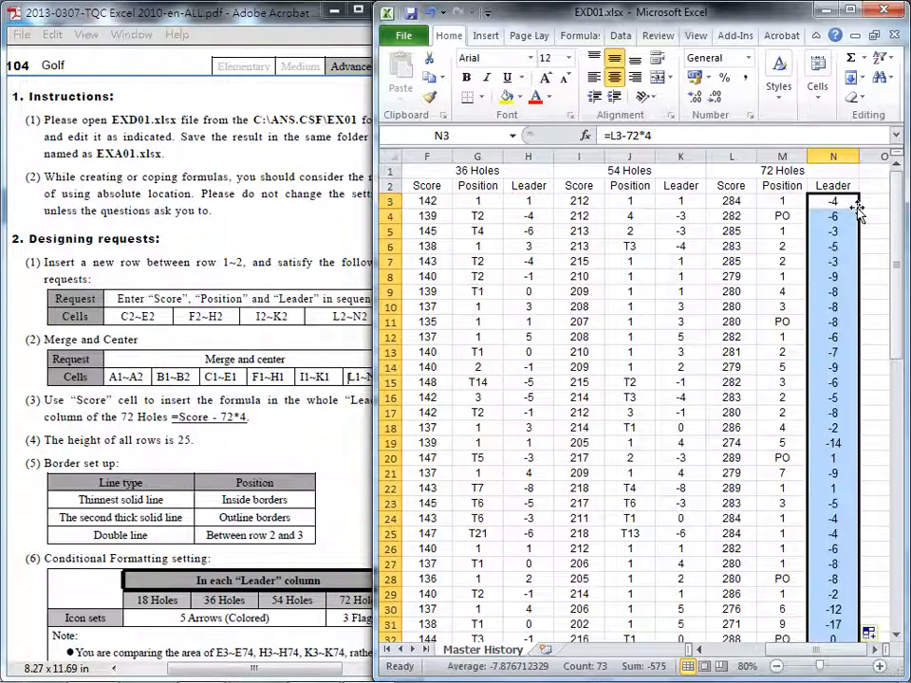
left_click_drag(895, 224, 900, 258)
left_click_drag(900, 344, 904, 524)
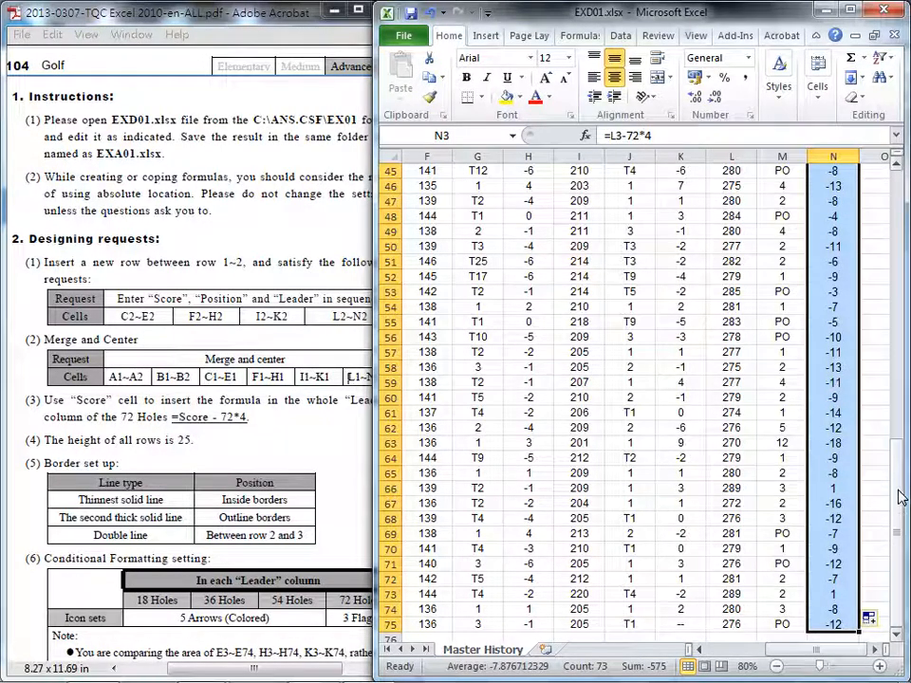
left_click(306, 418)
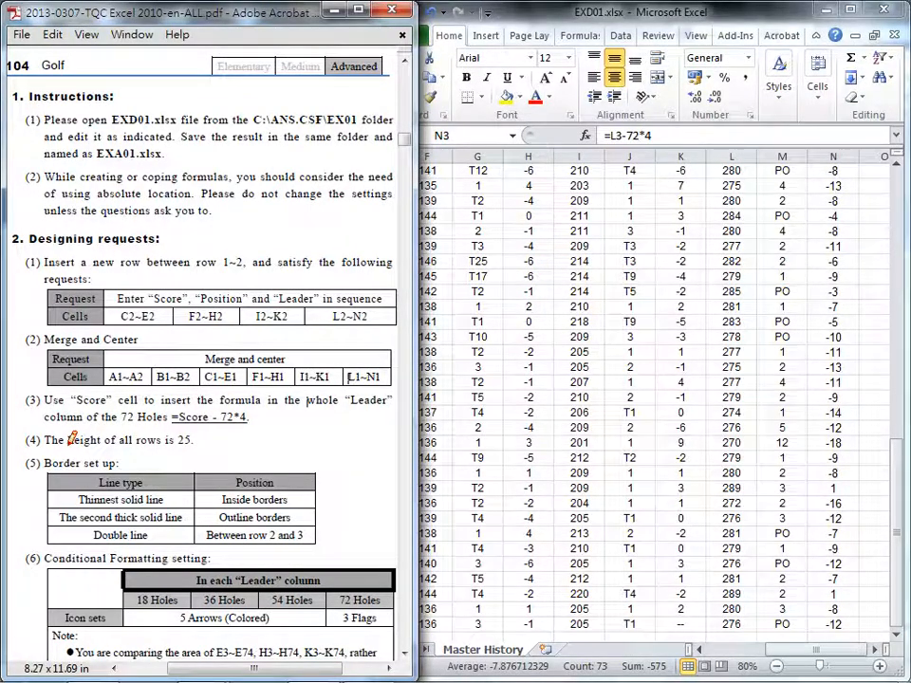
left_click_drag(44, 443, 204, 443)
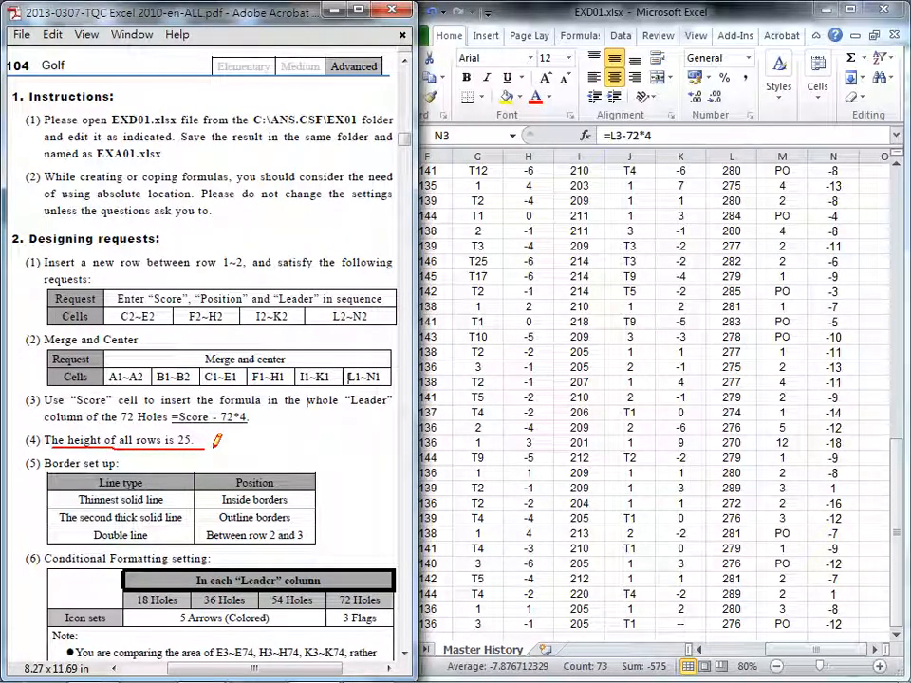
key("Escape")
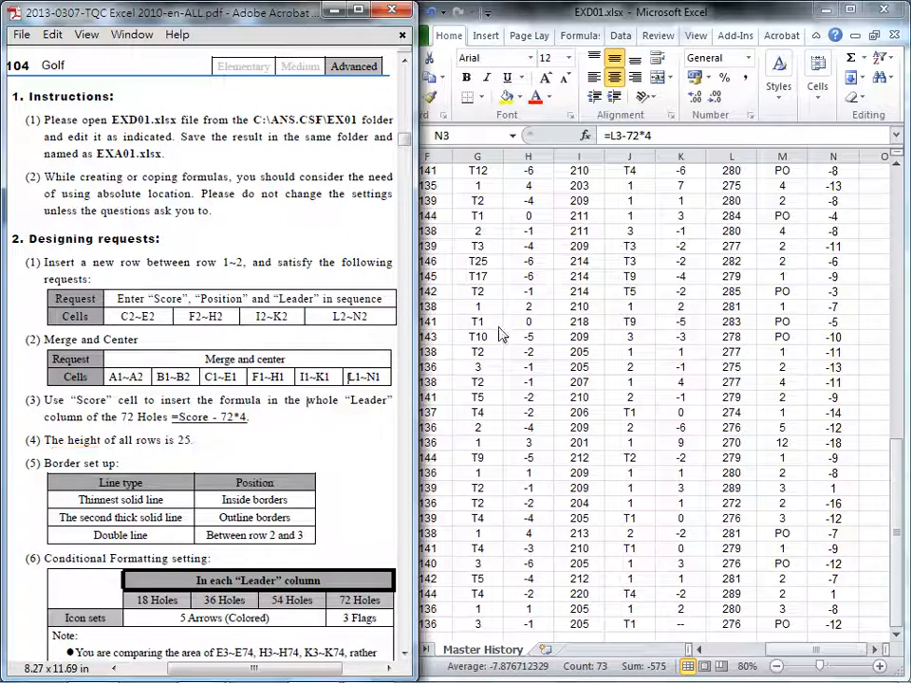
left_click(501, 327)
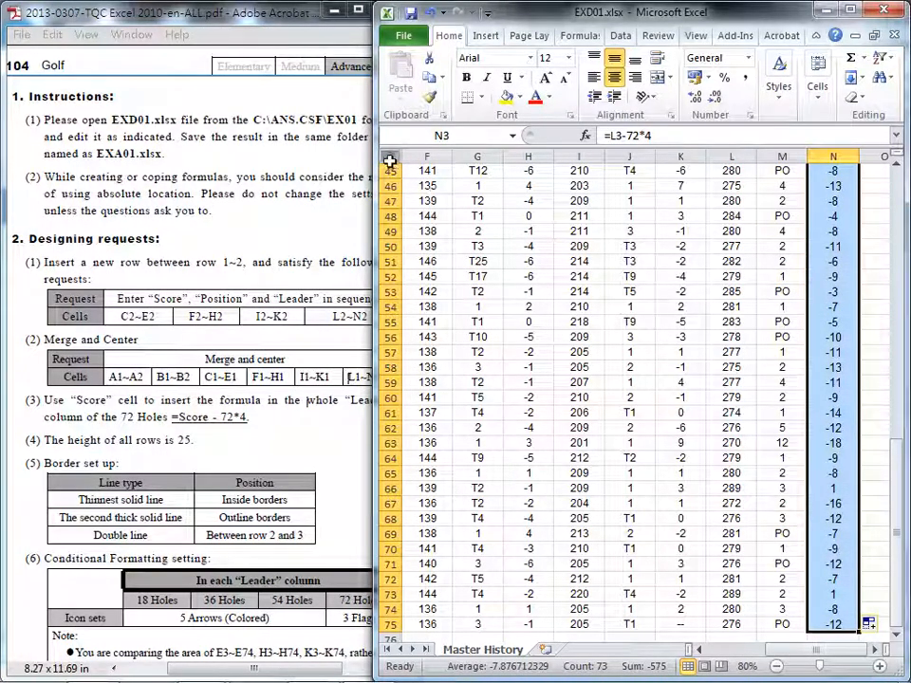
left_click_drag(895, 426, 896, 180)
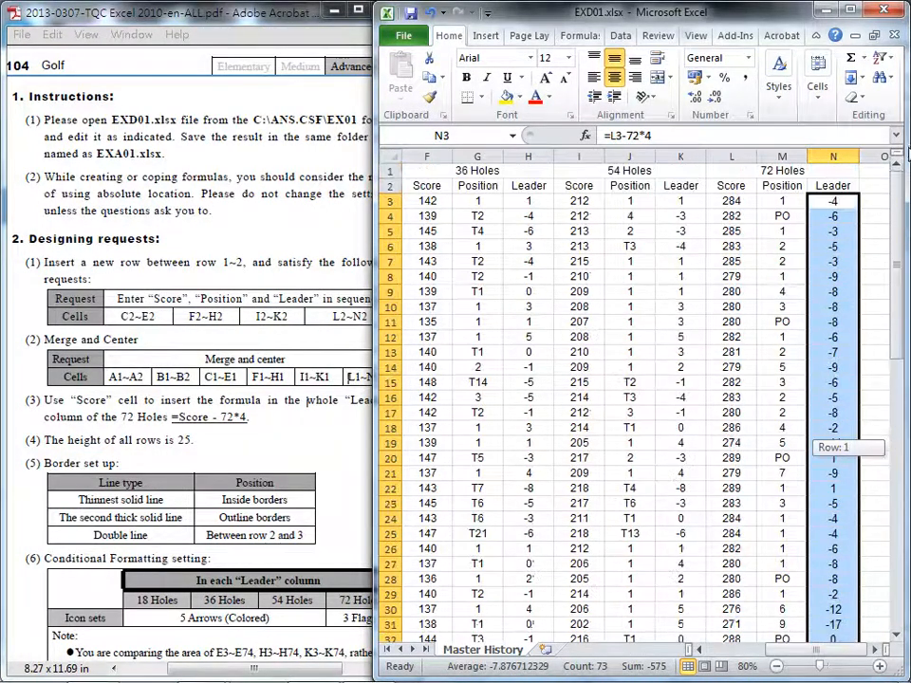
left_click_drag(387, 170, 460, 216)
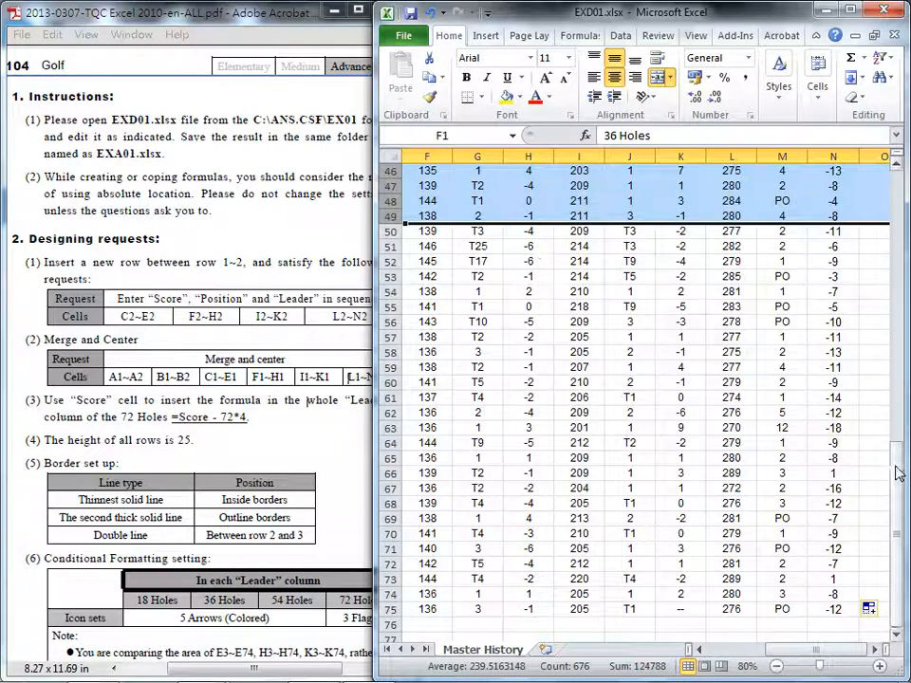
left_click_drag(898, 474, 899, 171)
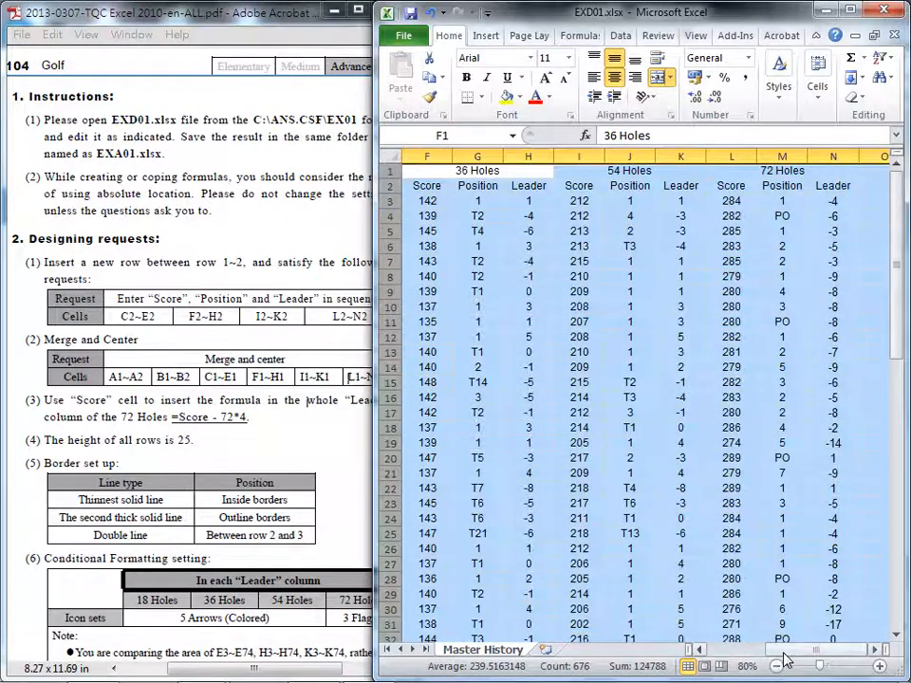
scroll(588, 494, "left", 5)
Set the row height to 25 for all rows of the table, A1:N75.
left_click(418, 178)
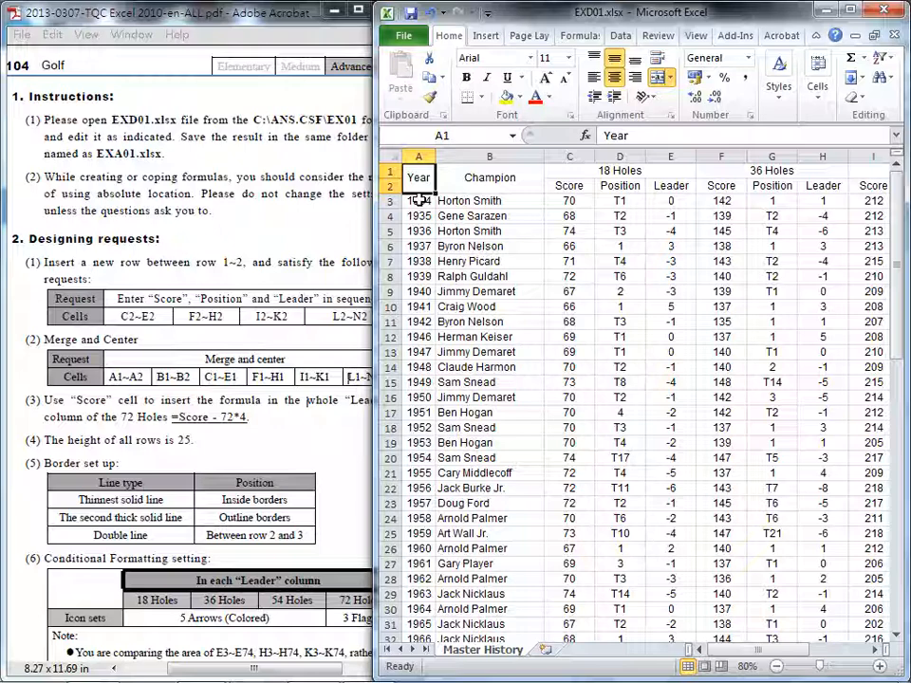
key("ctrl+shift+End")
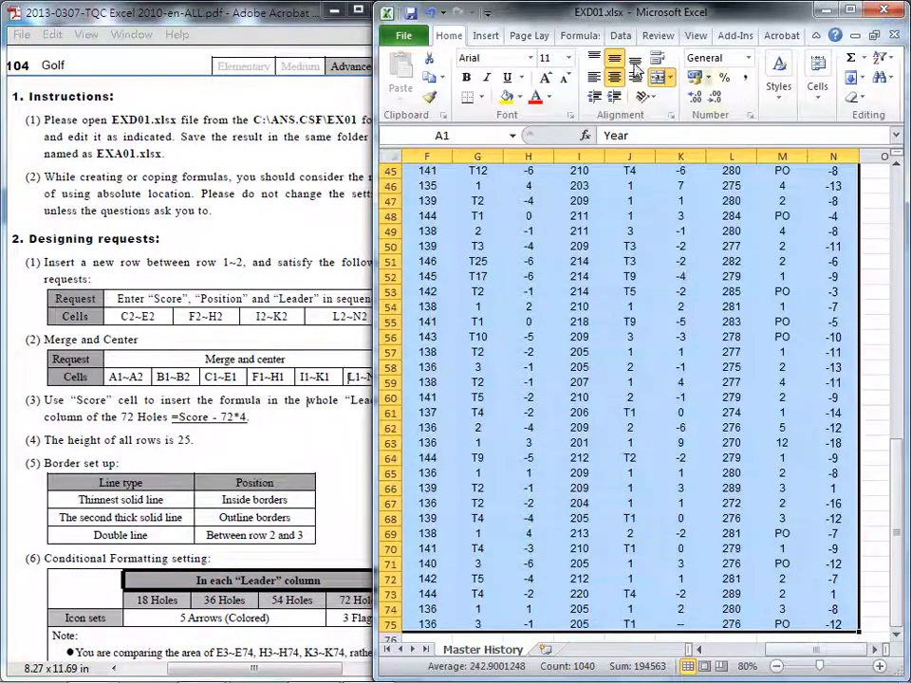
left_click(818, 90)
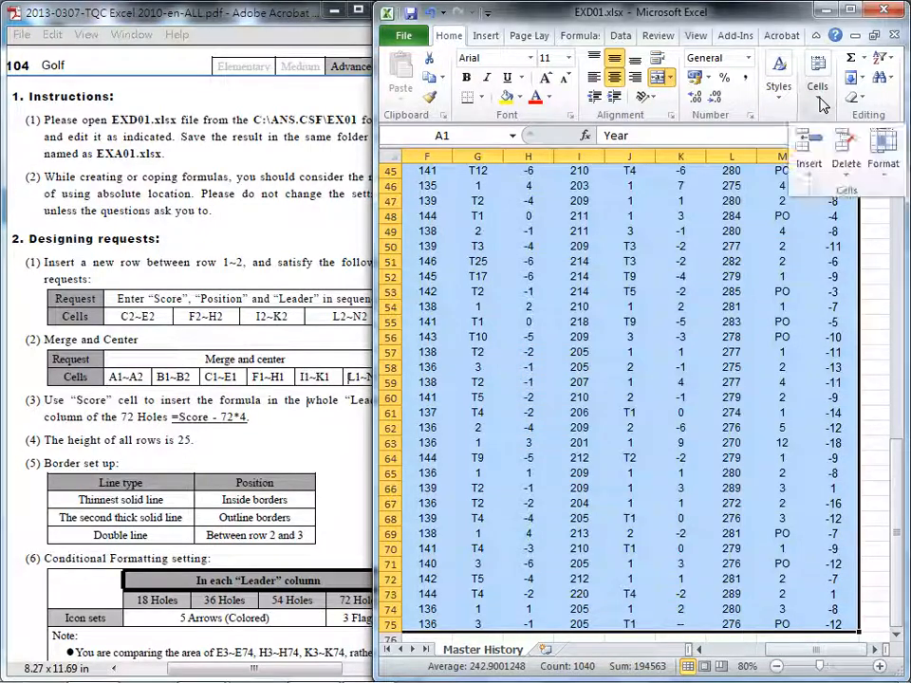
left_click(883, 178)
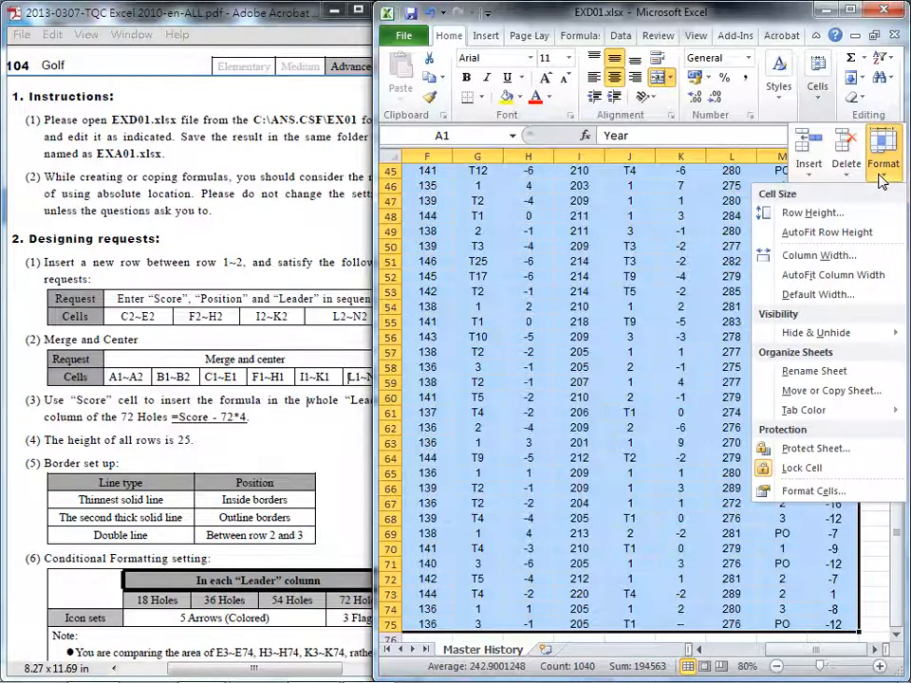
left_click(811, 214)
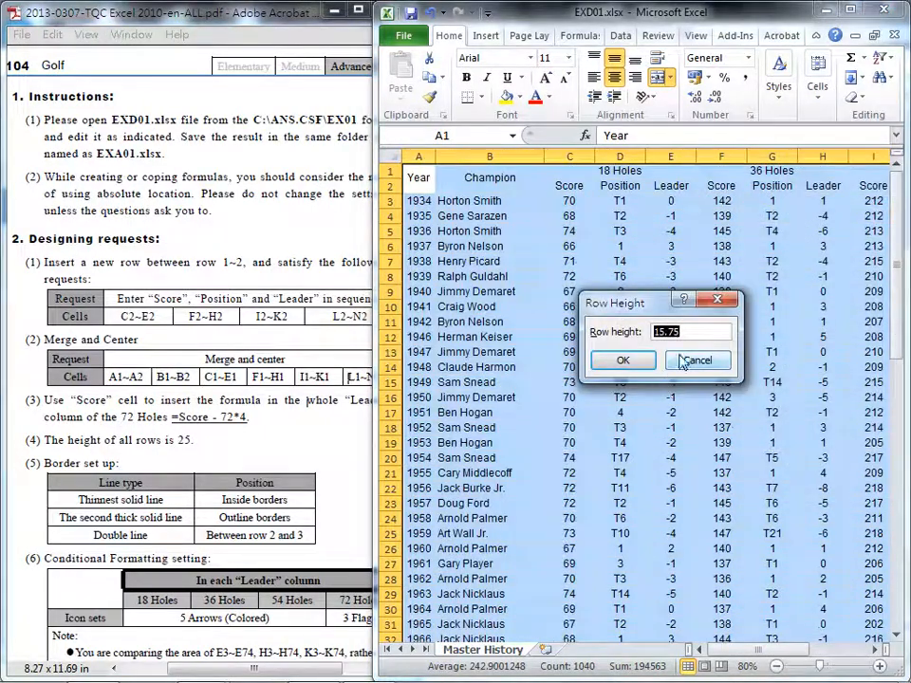
type("25")
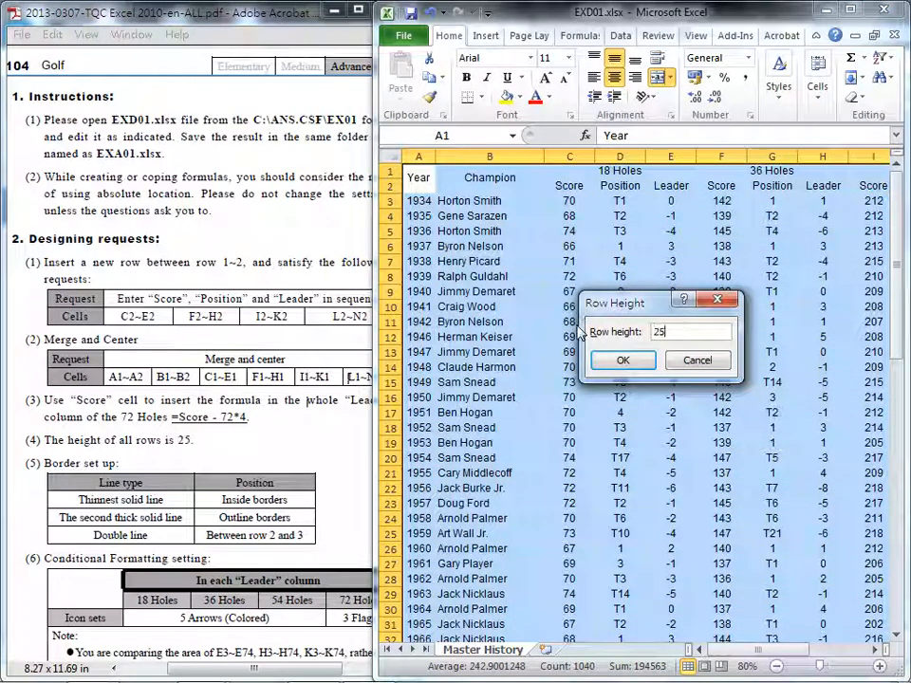
key("Return")
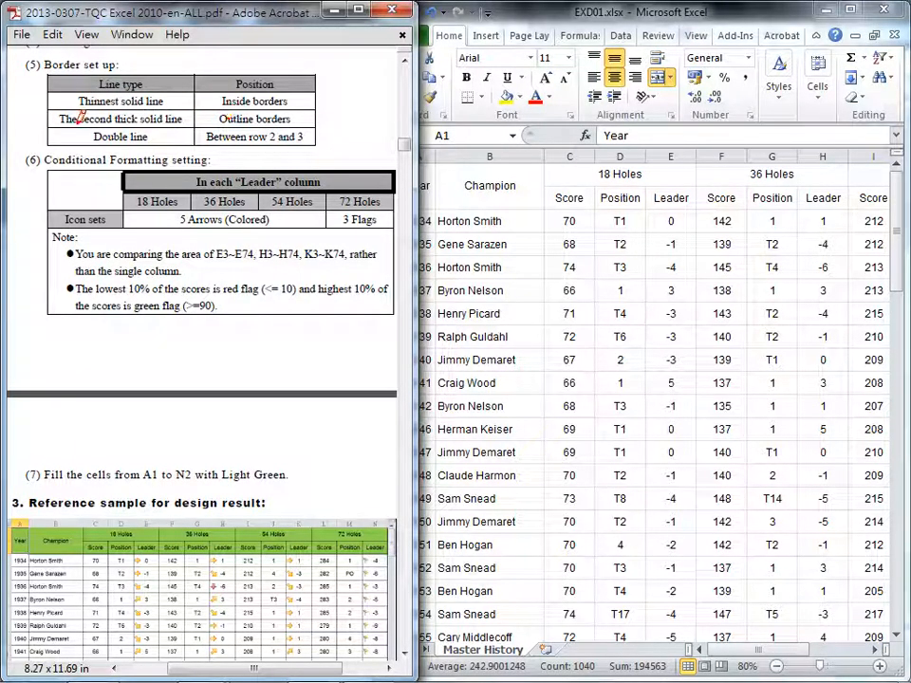
Give the table A1:N75 a medium-thick solid outline border and thin solid inside borders.
left_click_drag(80, 123, 182, 124)
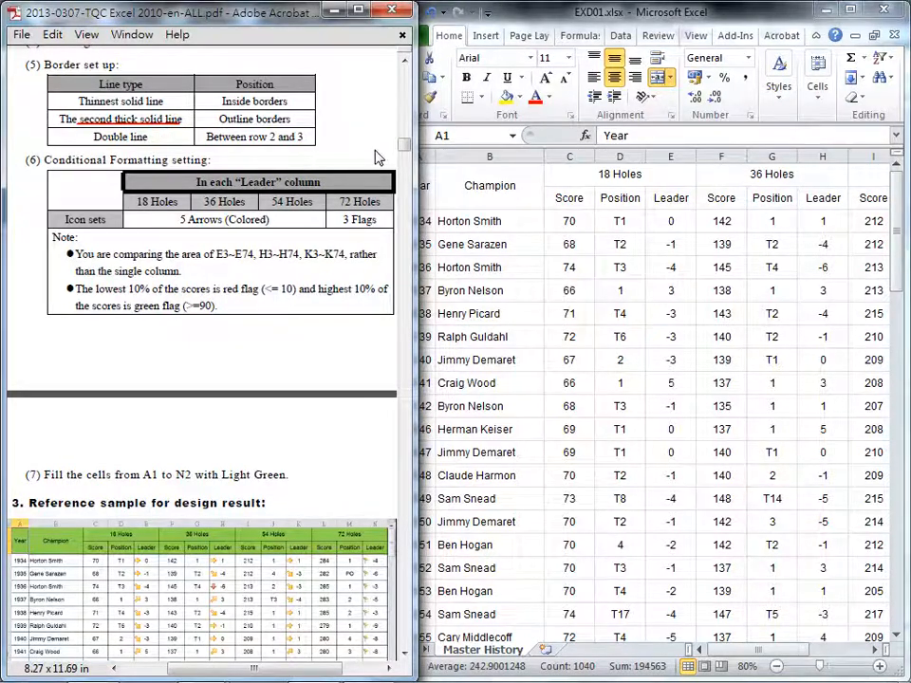
left_click(505, 192)
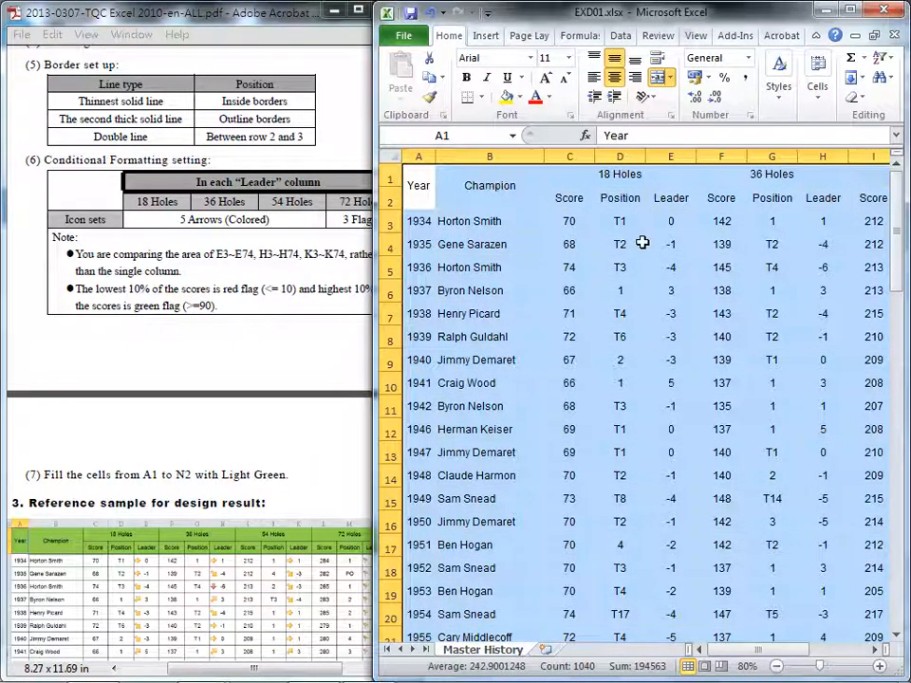
scroll(640, 244, "down", 5)
scroll(643, 243, "up", 5)
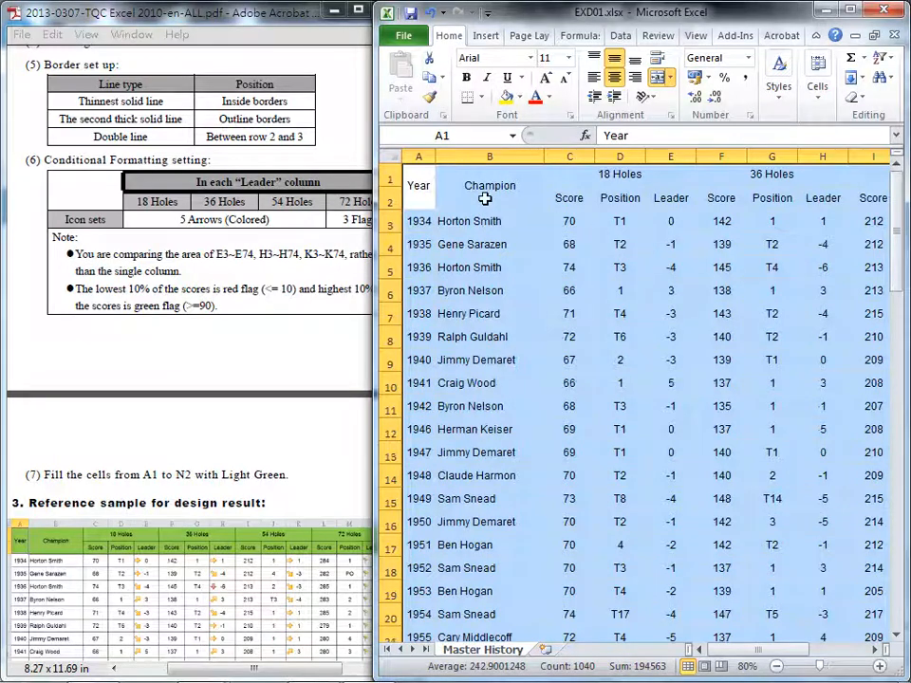
left_click(482, 104)
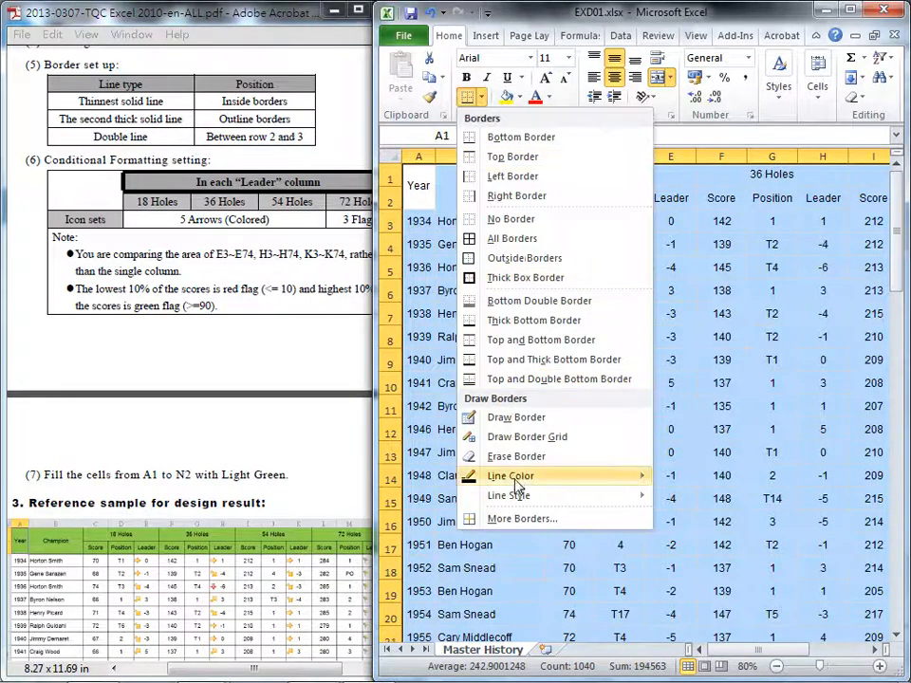
left_click(529, 518)
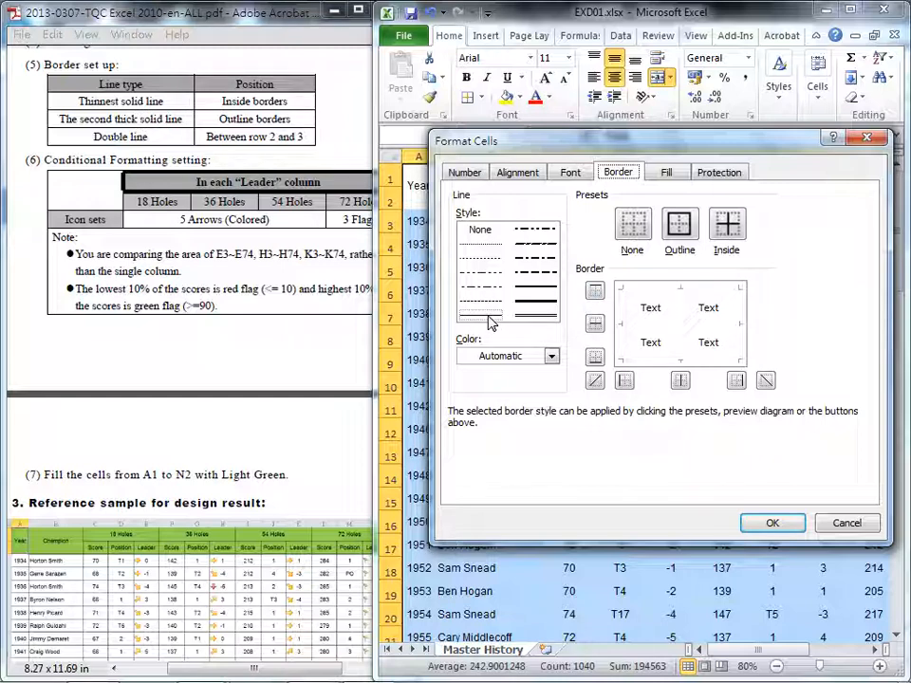
left_click(545, 290)
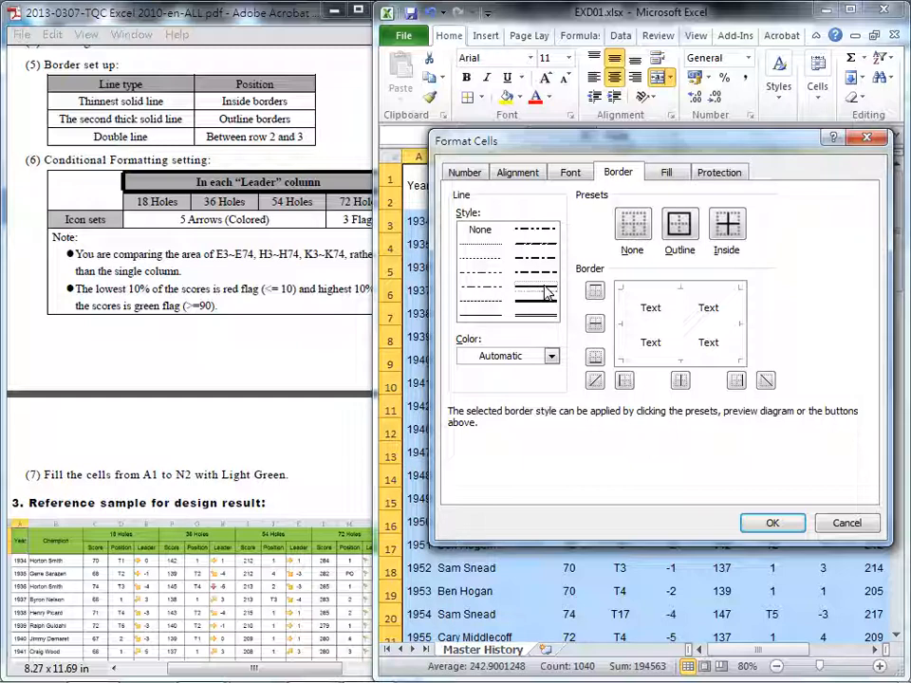
left_click(682, 235)
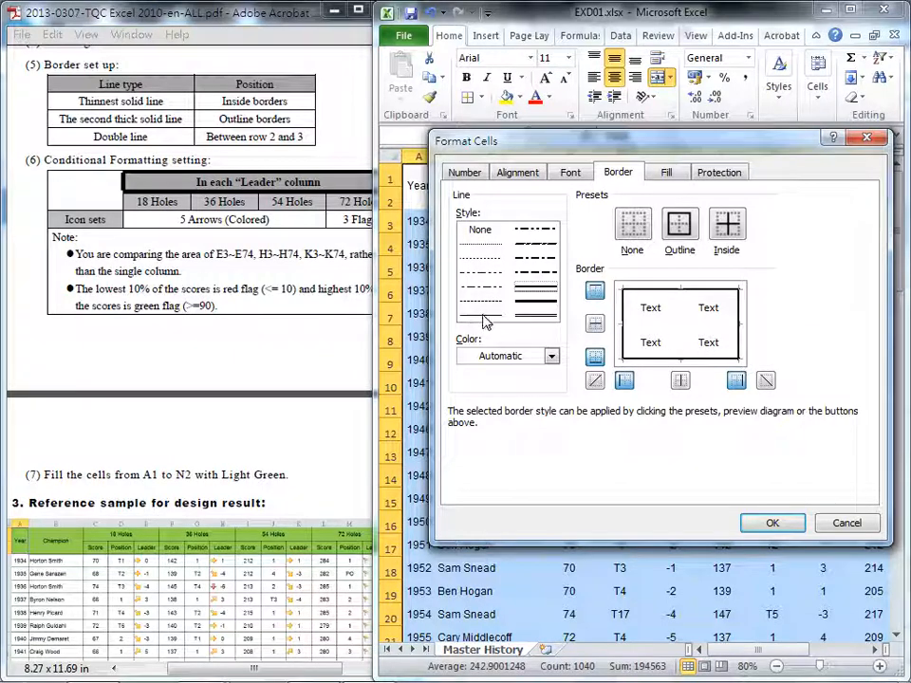
left_click(728, 224)
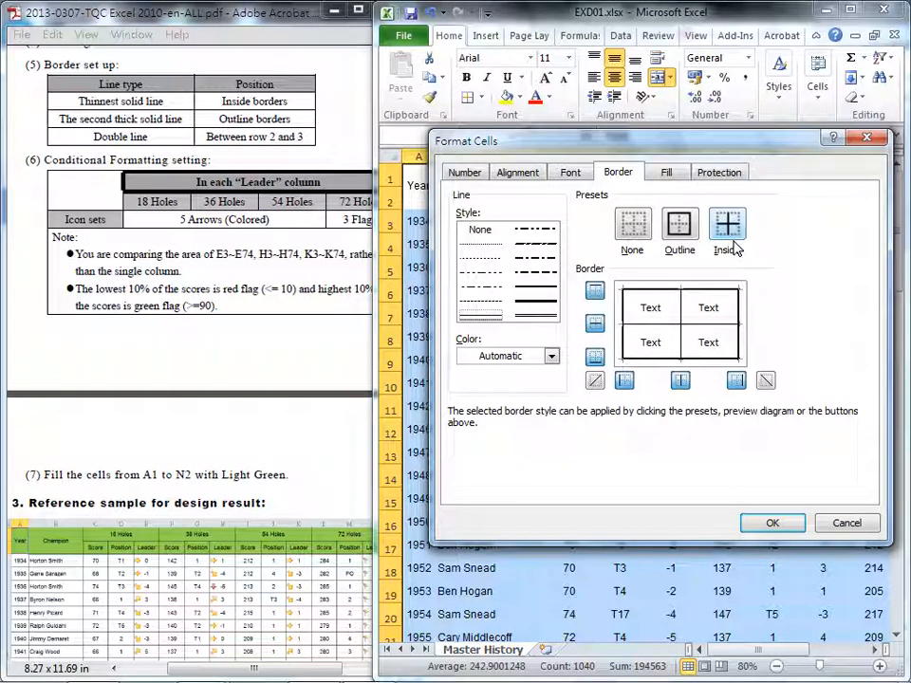
left_click(774, 523)
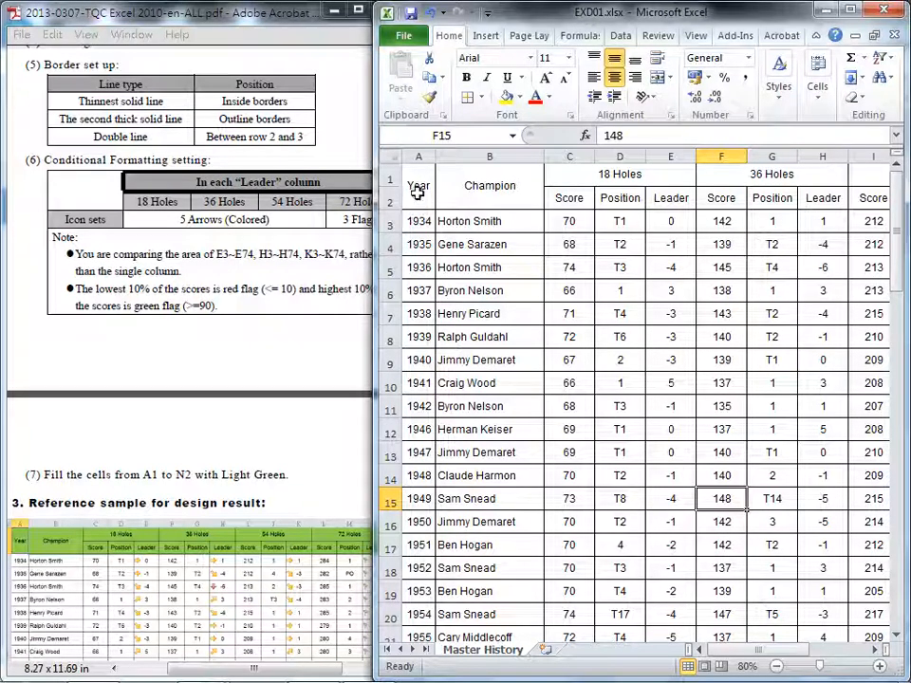
Add a double bottom border beneath the heading rows A1:N2, separating rows 2 and 3.
left_click_drag(417, 192, 693, 174)
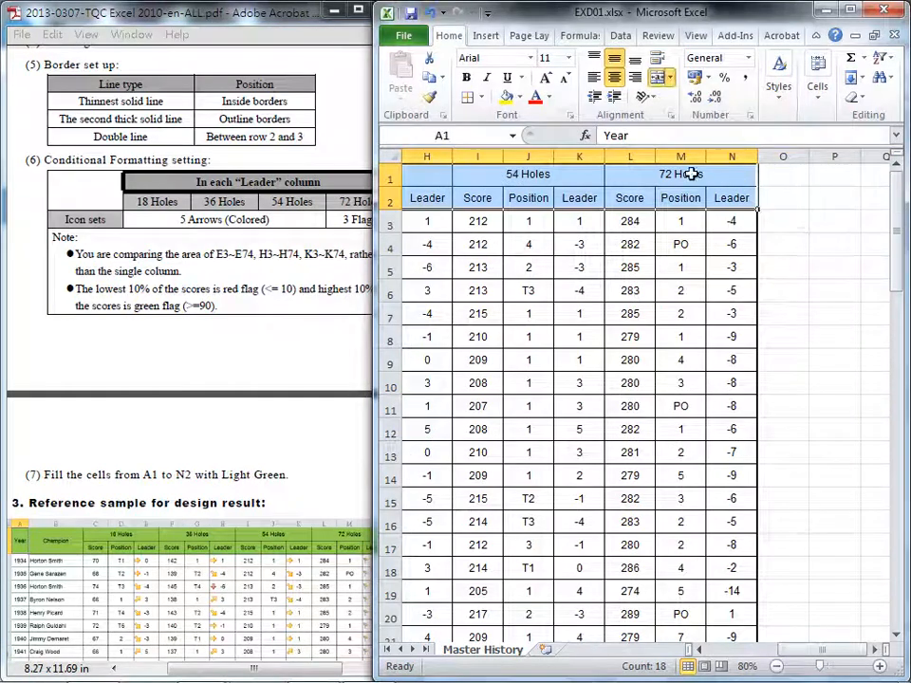
left_click(482, 98)
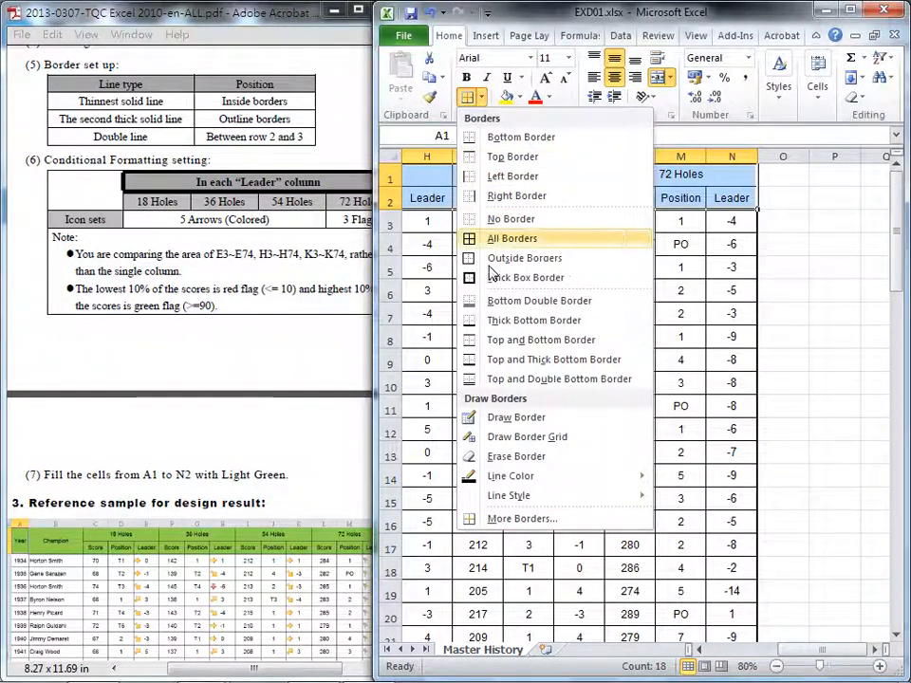
left_click(534, 301)
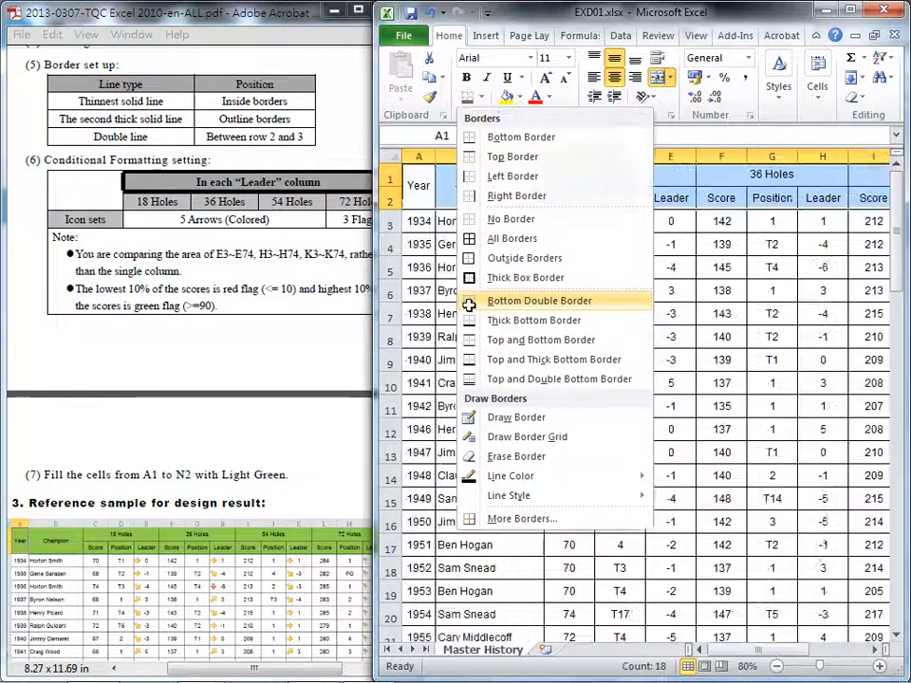
left_click(619, 313)
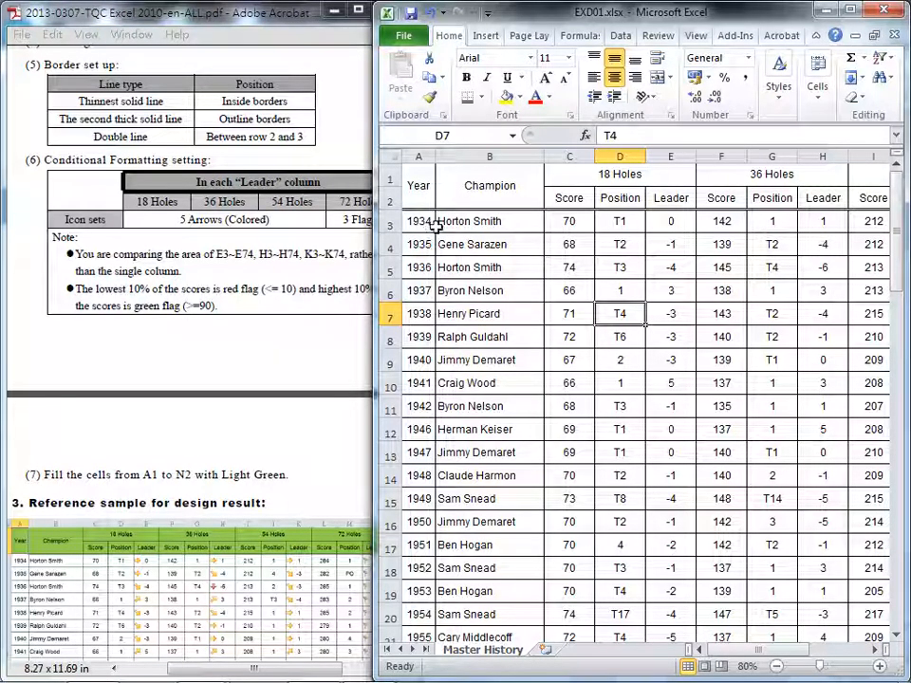
Apply the 5 Arrows (Colored) icon set to the 18, 36 and 54 Holes Leader columns together: E3:E75, H3:H75 and K3:K75.
left_click(314, 297)
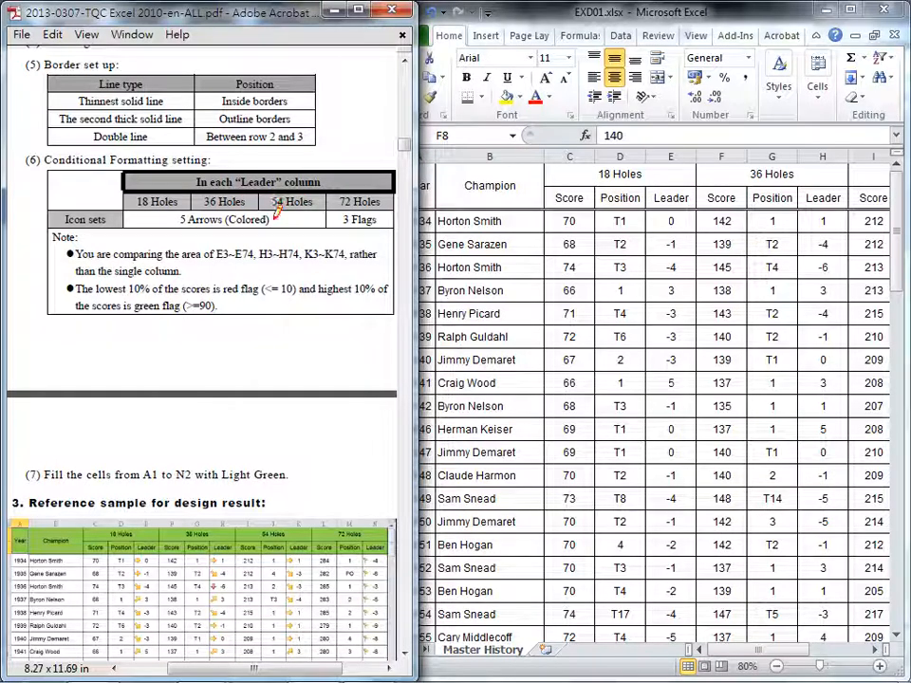
mouse_move(178, 213)
left_mouse_down()
mouse_move(268, 215)
mouse_move(240, 229)
mouse_move(178, 217)
left_mouse_up()
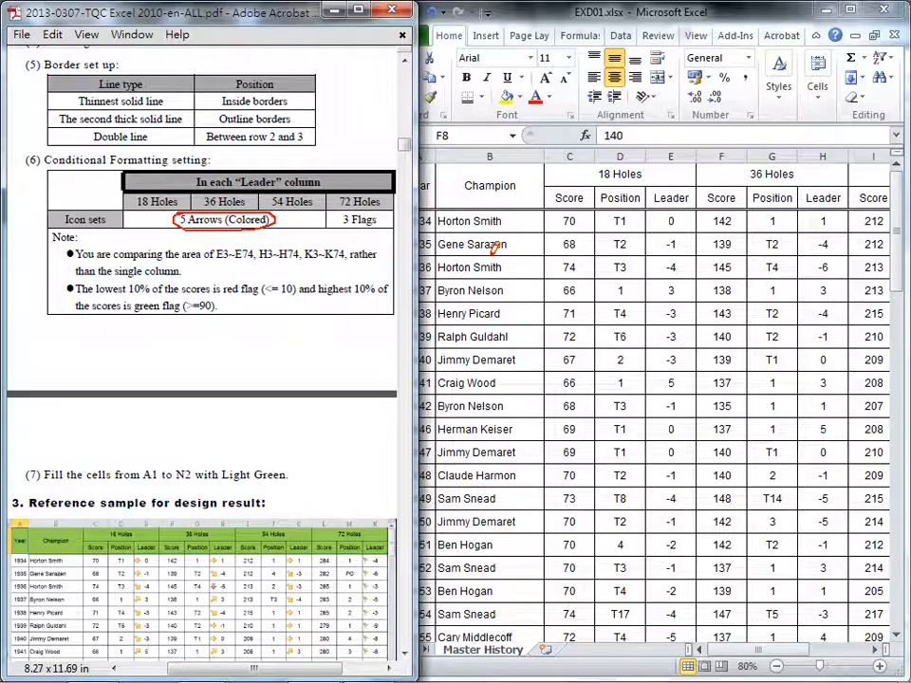
left_click(669, 221)
mouse_move(668, 219)
left_mouse_down()
mouse_move(655, 331)
mouse_move(630, 295)
mouse_move(683, 227)
left_mouse_up()
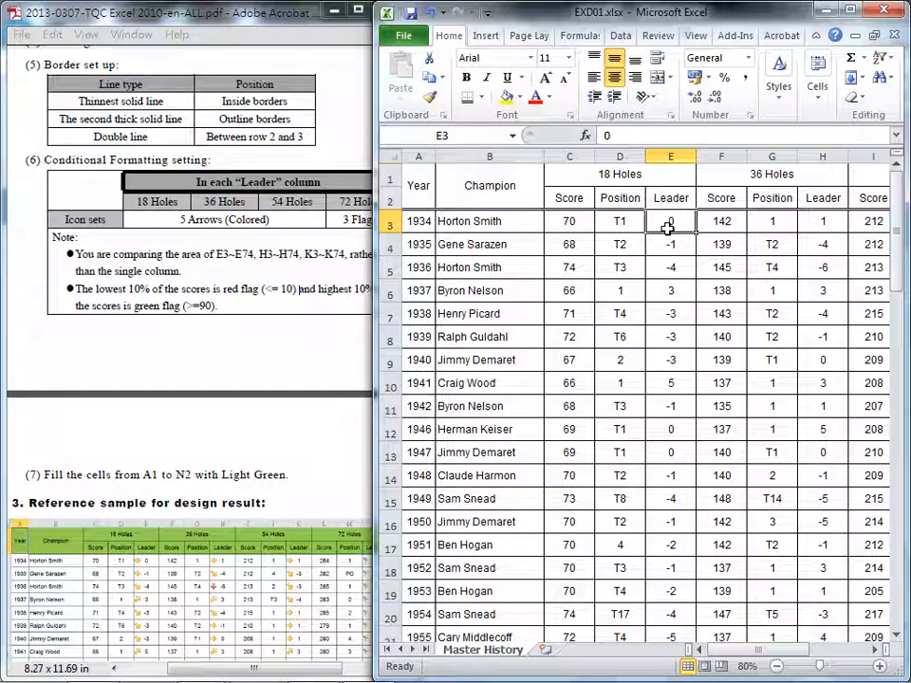
key("End")
key("shift+Down")
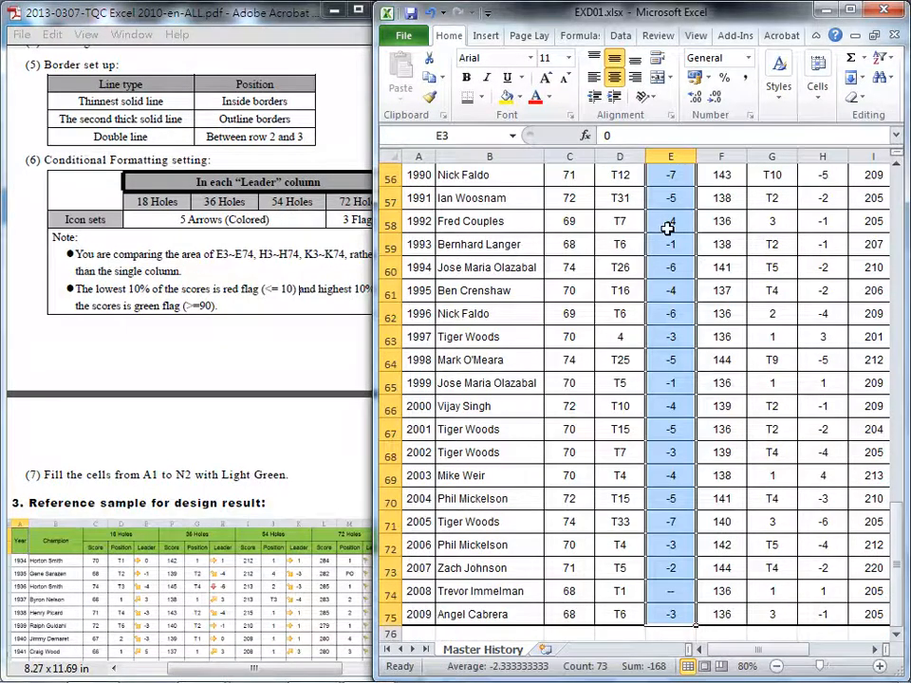
scroll(681, 235, "up", 8)
scroll(682, 237, "up", 10)
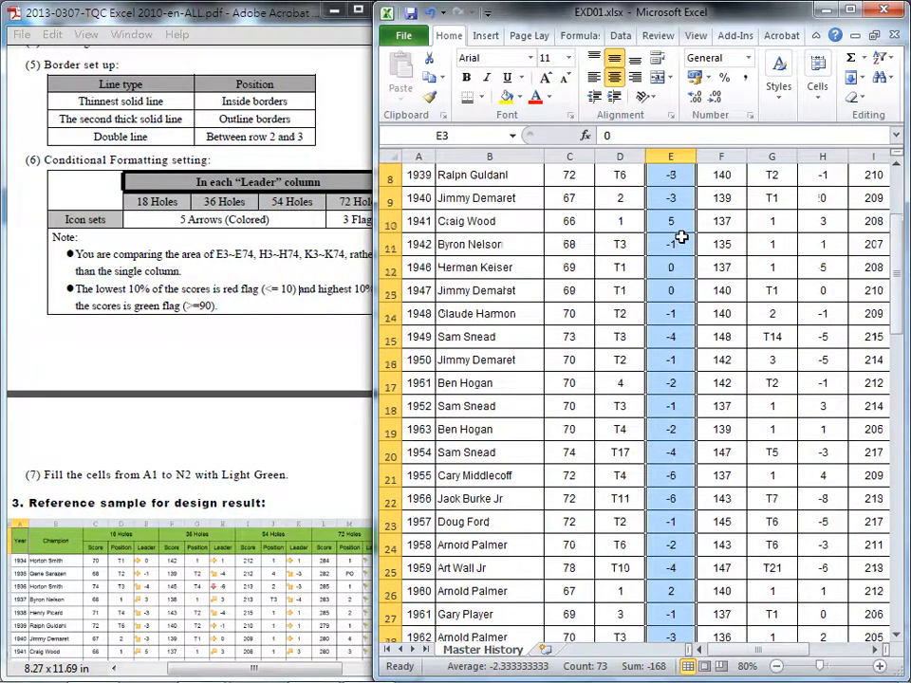
left_click_drag(788, 653, 810, 655)
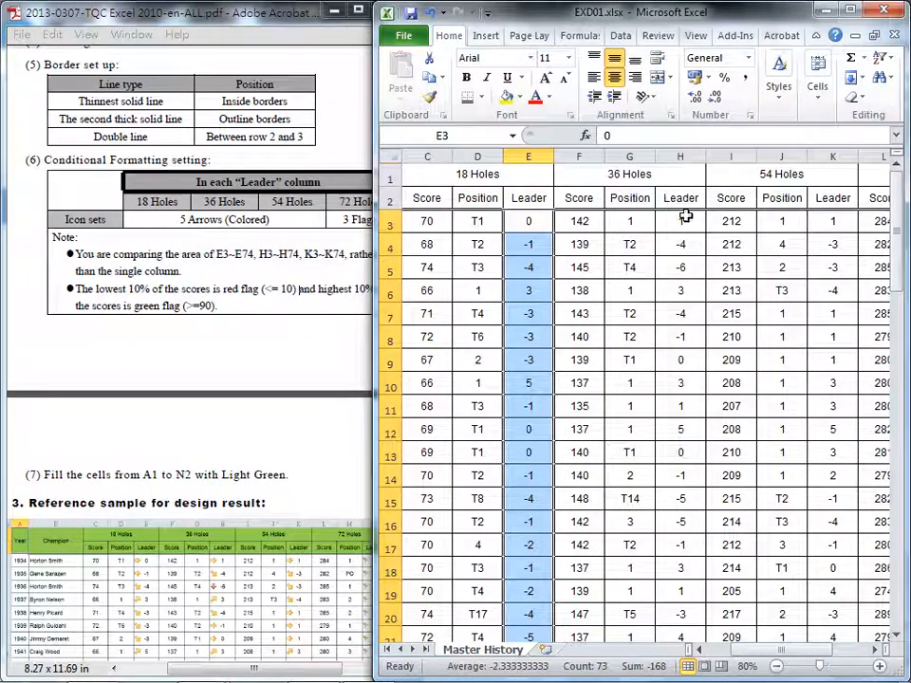
left_click_drag(686, 218, 692, 620)
left_click_drag(900, 518, 882, 197)
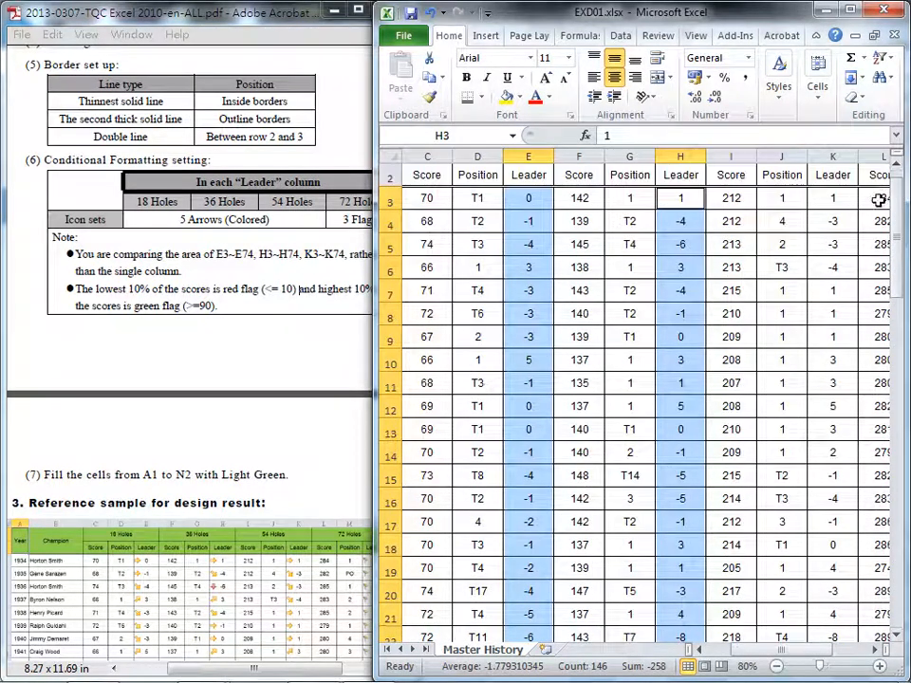
scroll(879, 199, "up", 1)
left_click_drag(834, 220, 813, 609)
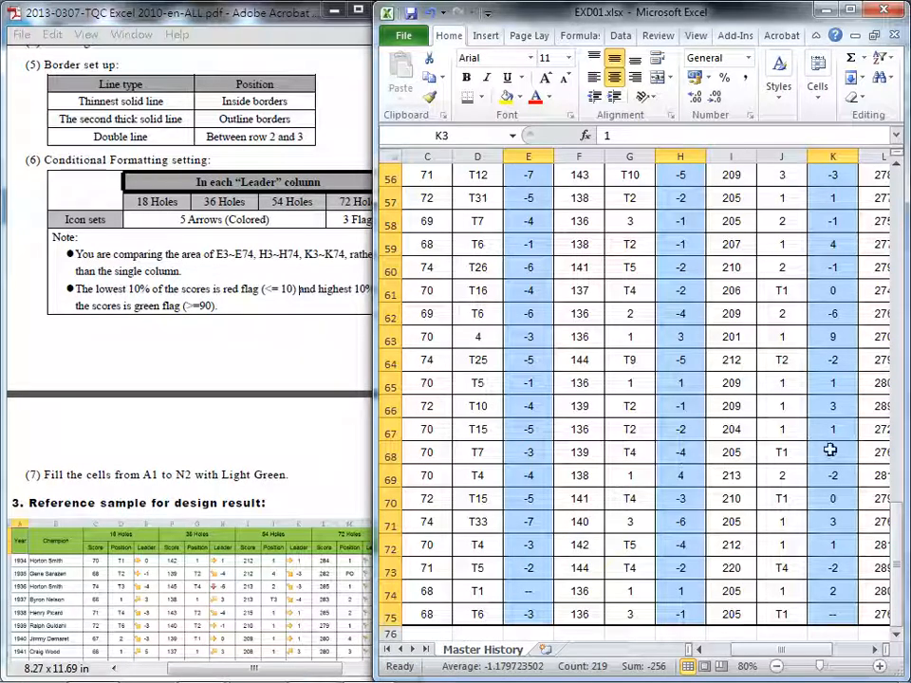
left_click(778, 95)
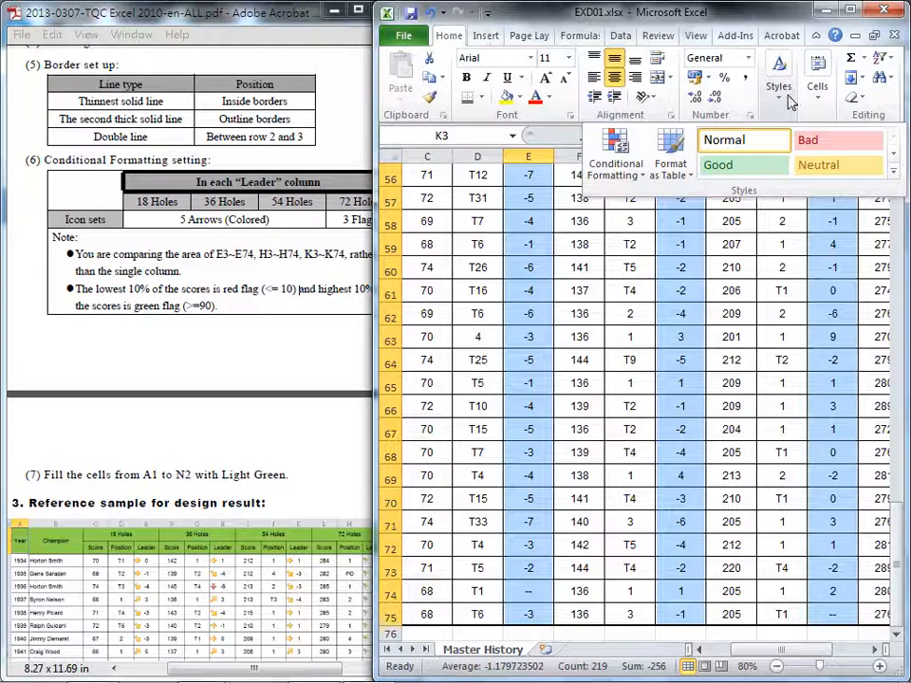
left_click(638, 176)
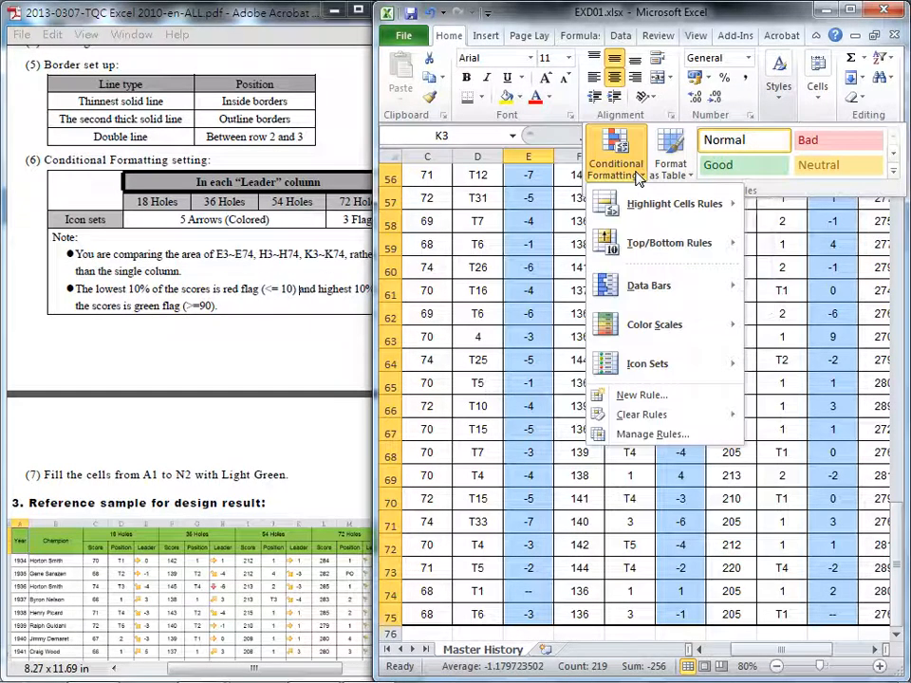
mouse_move(637, 372)
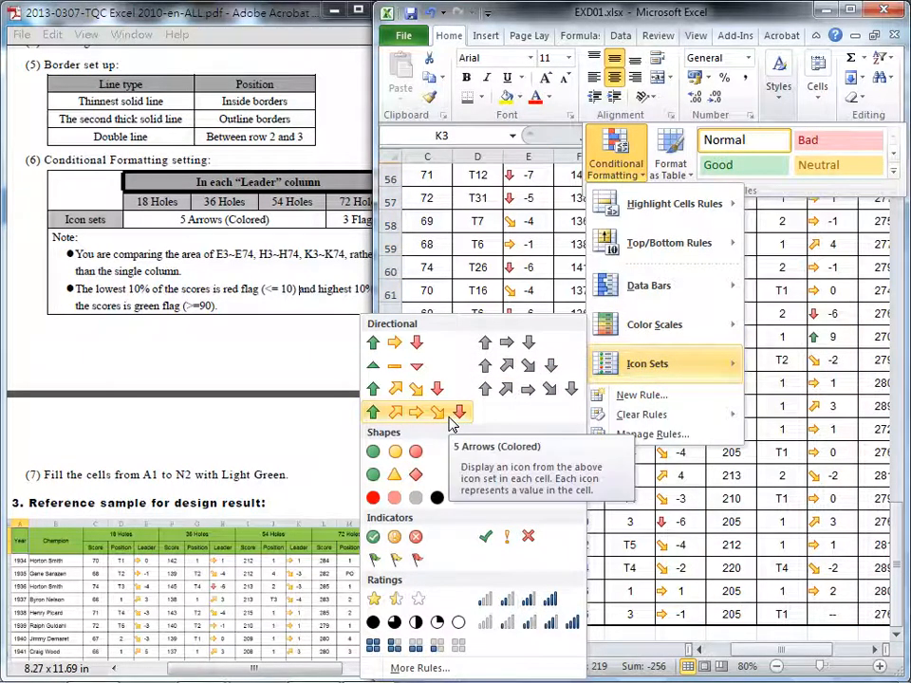
left_click(450, 419)
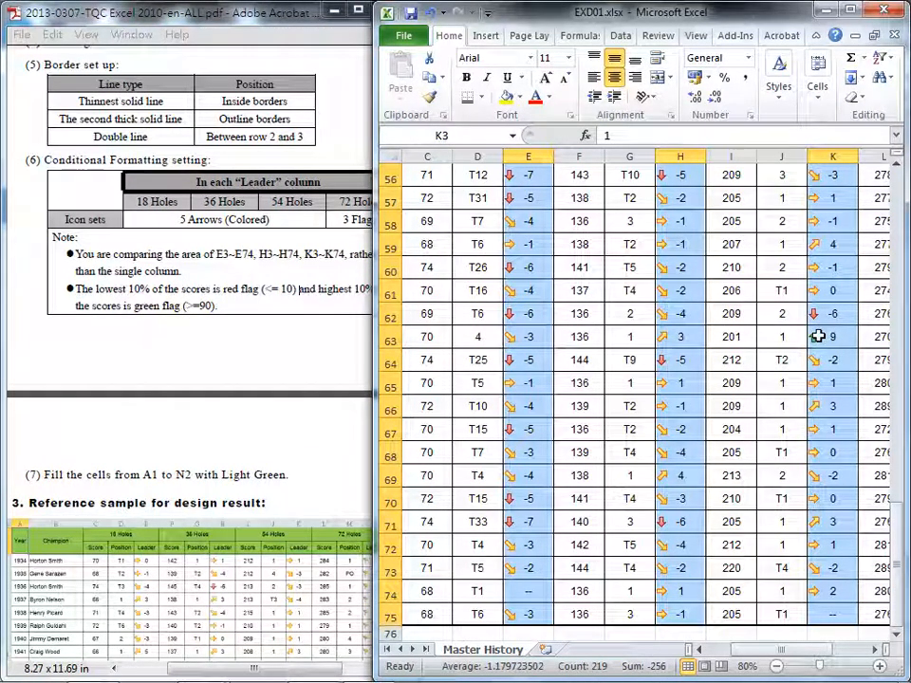
Apply the 3 Flags icon set to the 72 Holes Leader column, N3:N75.
left_click(316, 272)
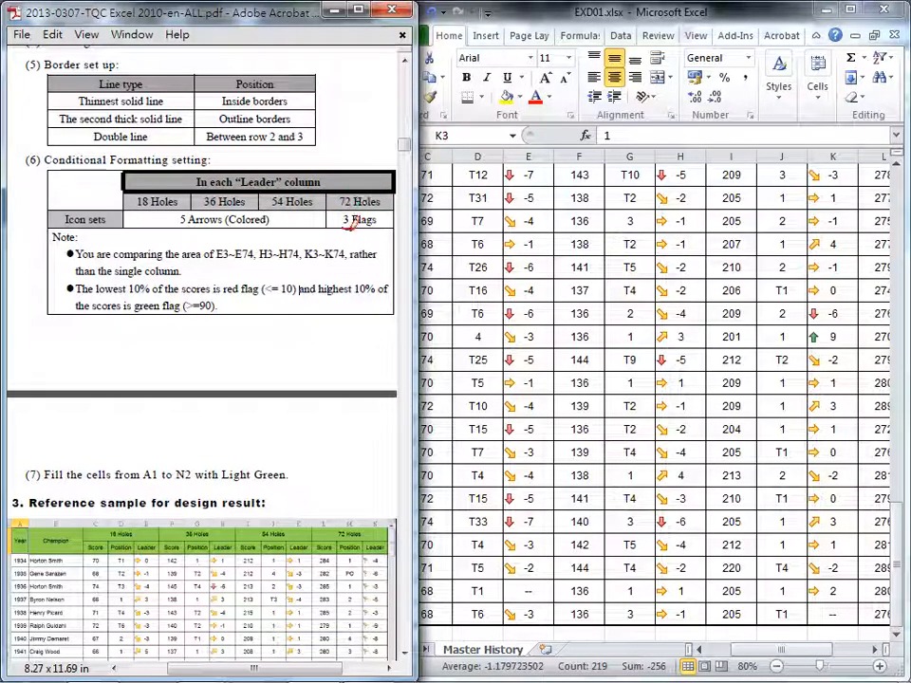
left_click_drag(349, 220, 386, 203)
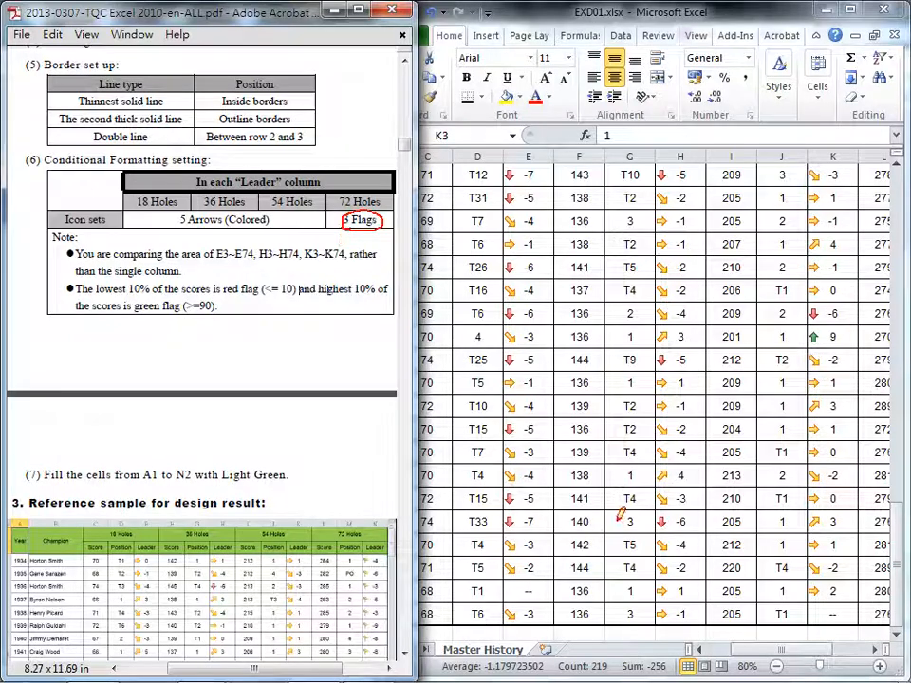
key("Escape")
left_click(767, 649)
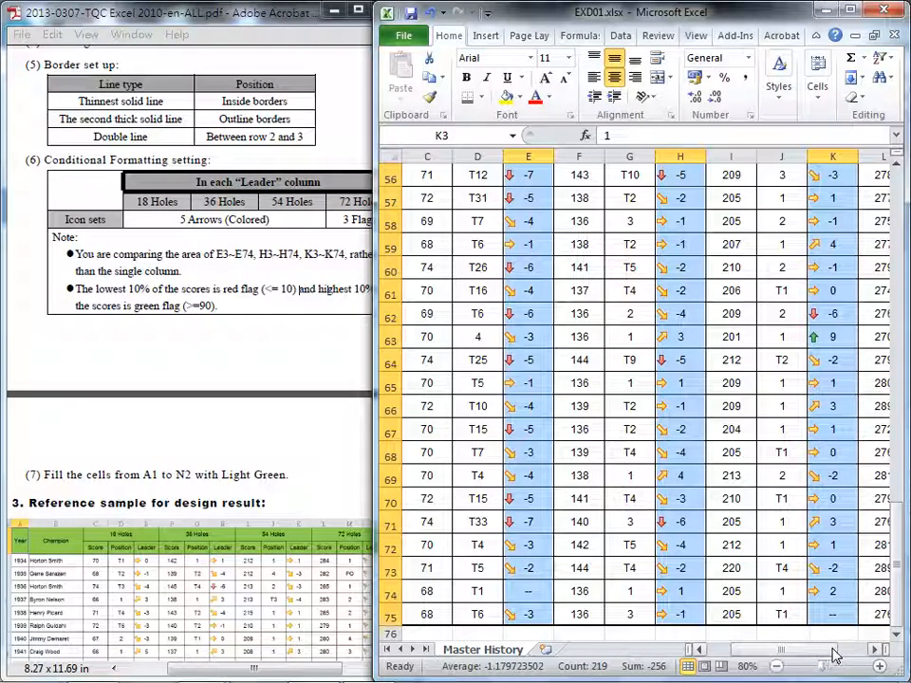
left_click_drag(807, 653, 841, 653)
scroll(857, 397, "up", 4)
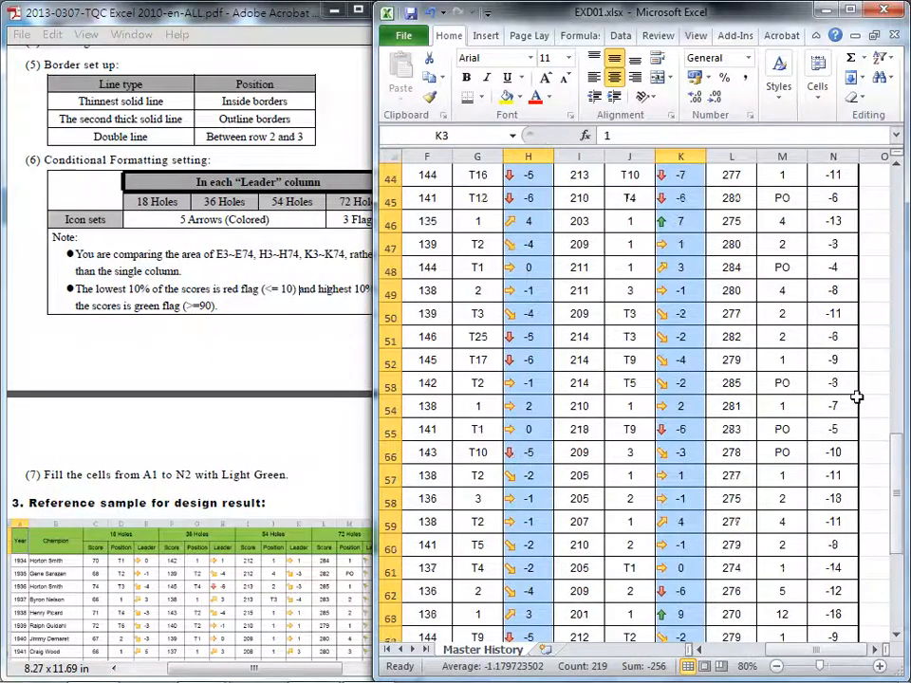
scroll(857, 397, "up", 14)
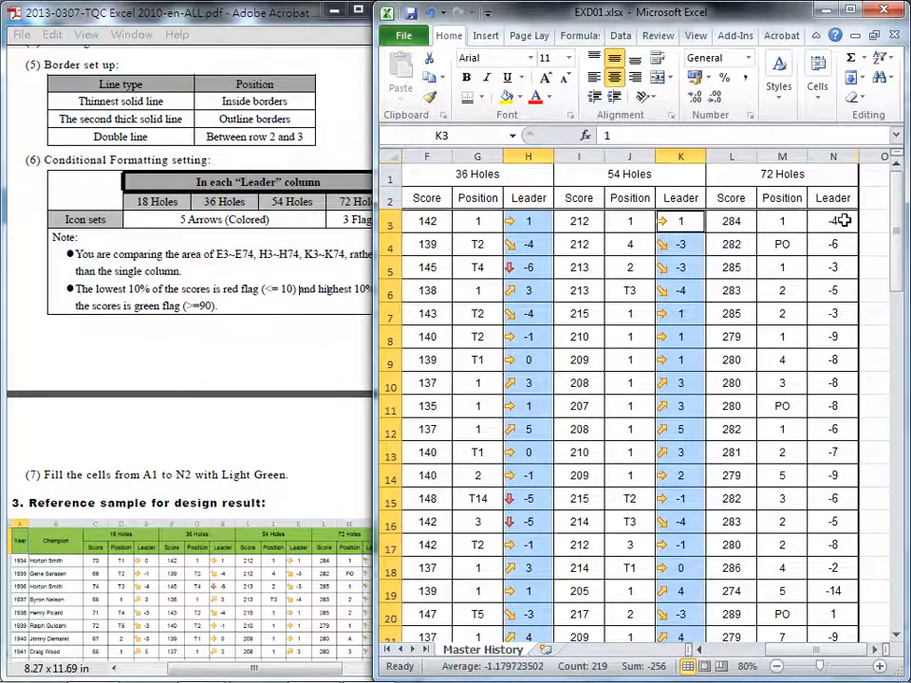
left_click(844, 220)
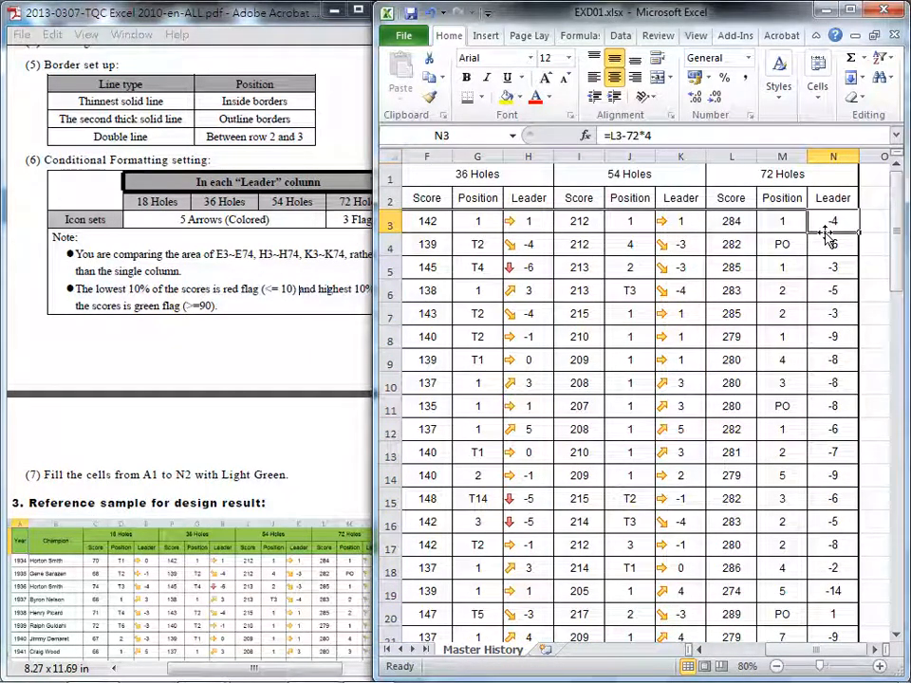
key("ctrl+shift+Down")
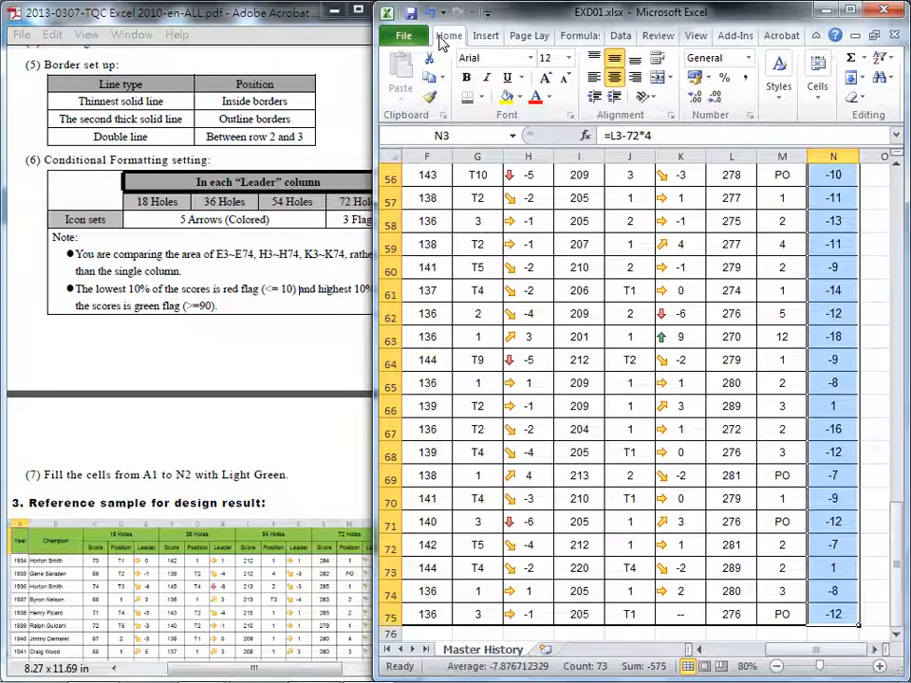
left_click(782, 99)
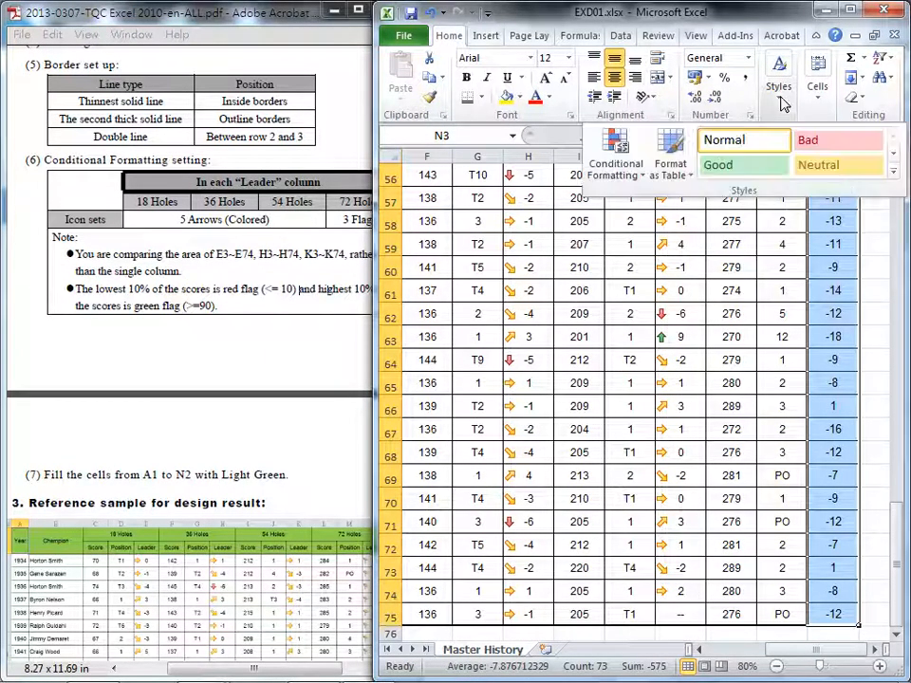
left_click(617, 167)
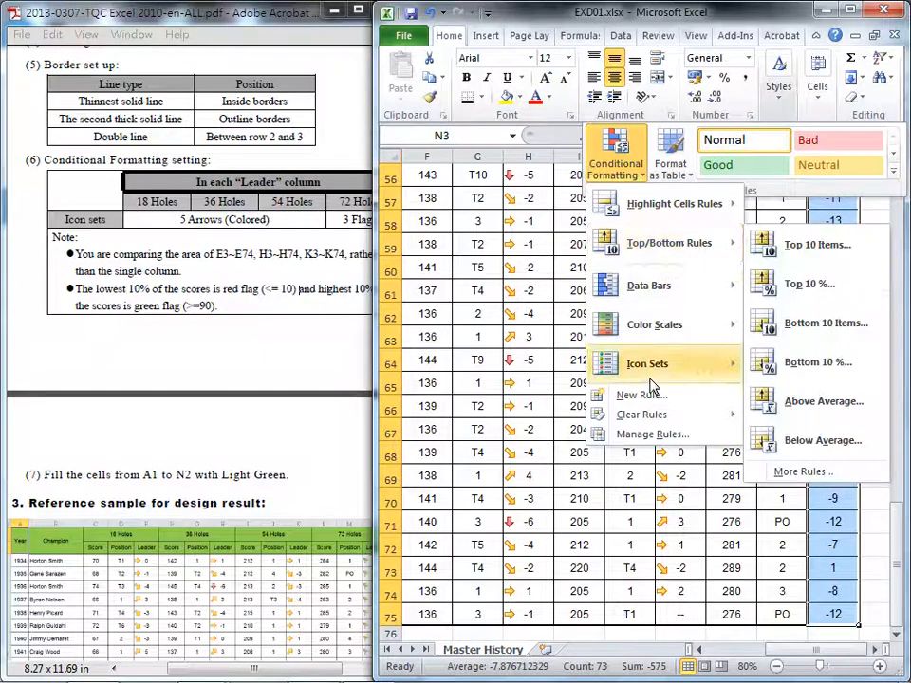
mouse_move(651, 372)
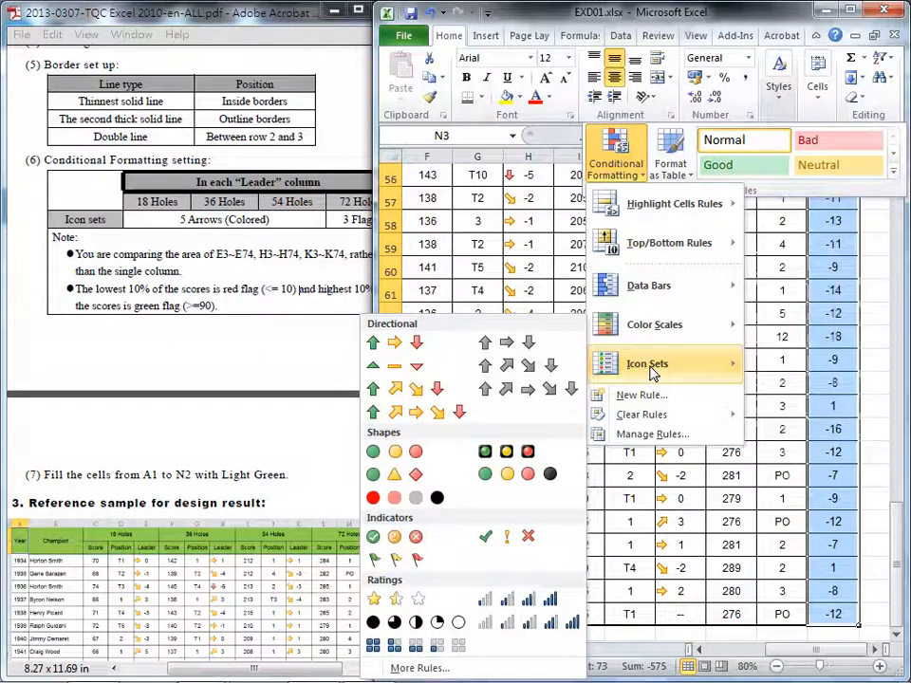
left_click(406, 560)
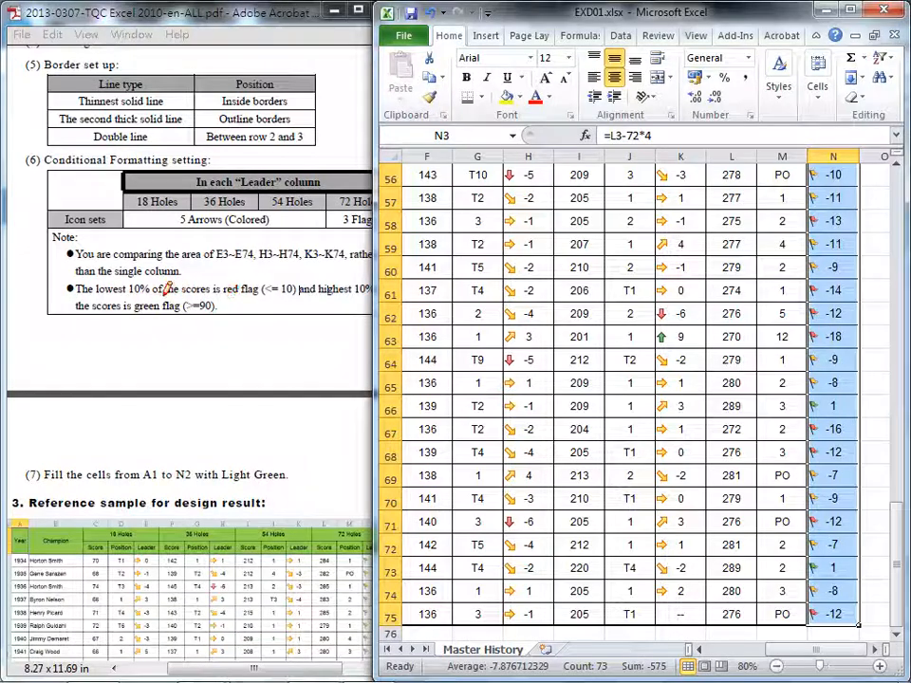
Edit the 3 Flags icon-set rule on N3:N75 so the green flag shows for values >= 90 percent.
left_click_drag(76, 297, 271, 297)
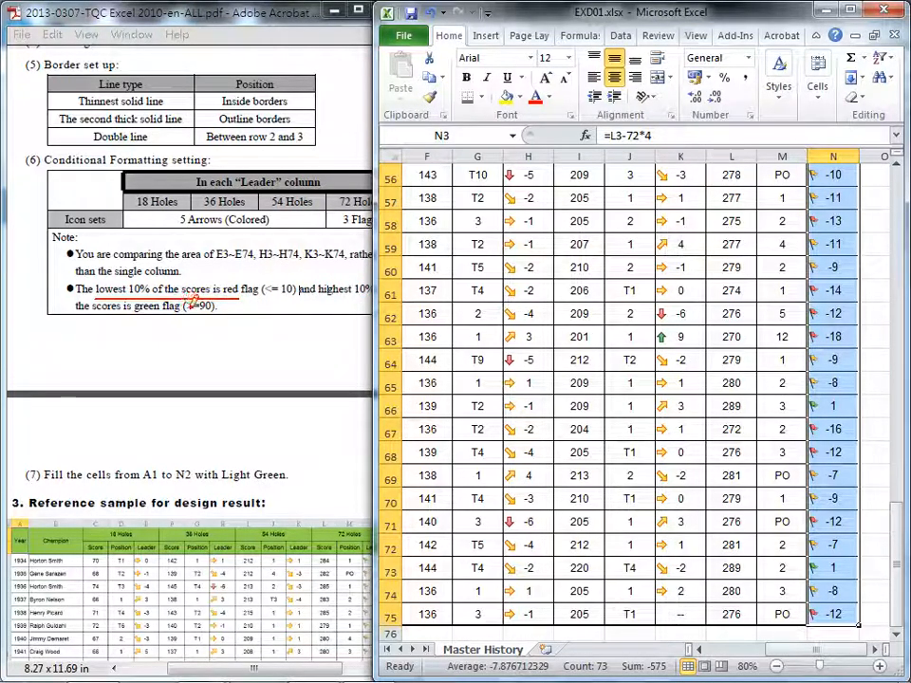
key("Escape")
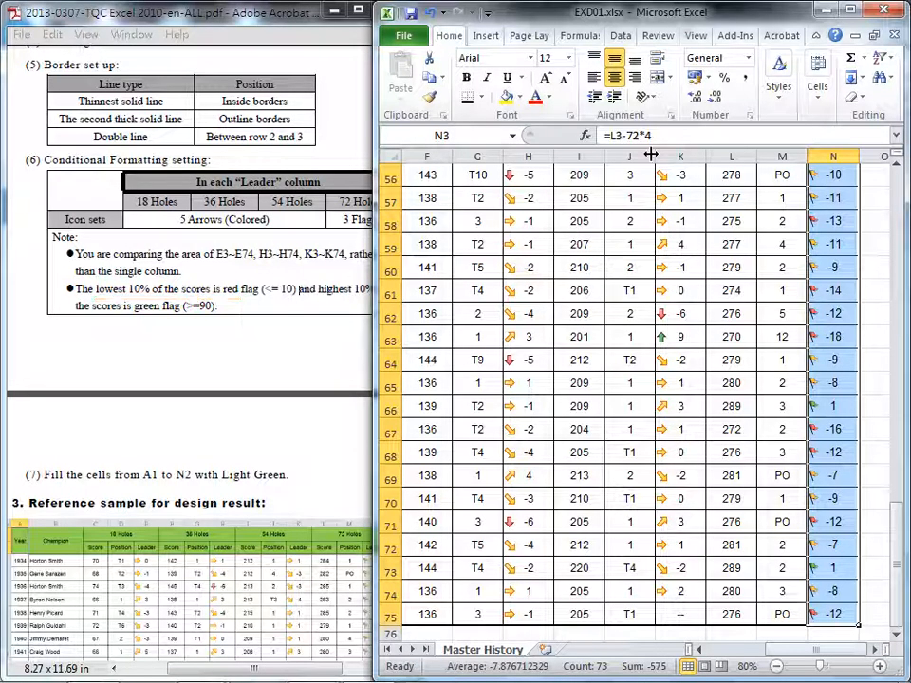
left_click(776, 95)
left_click(615, 159)
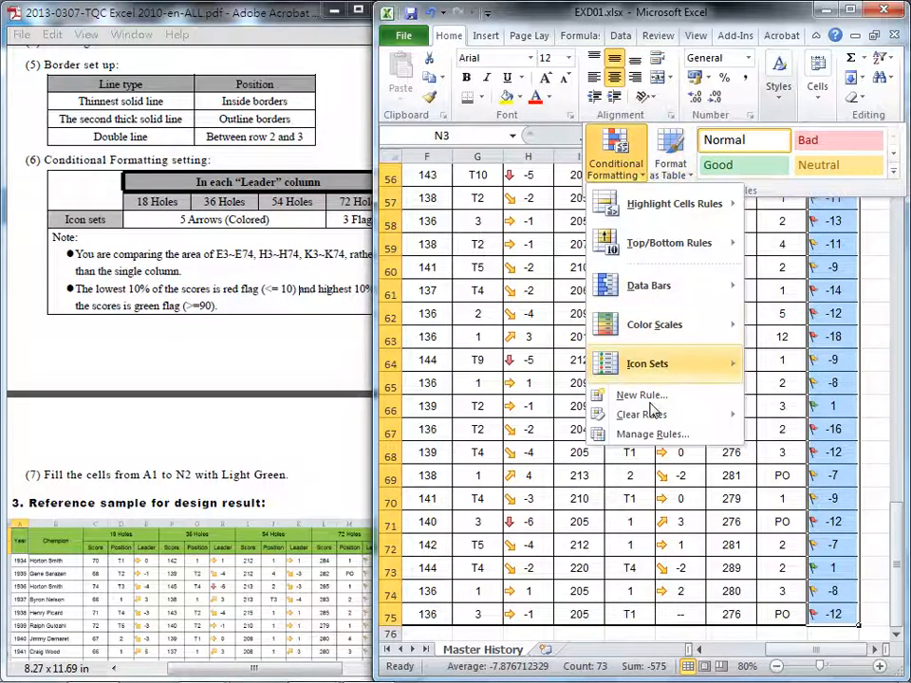
left_click(652, 434)
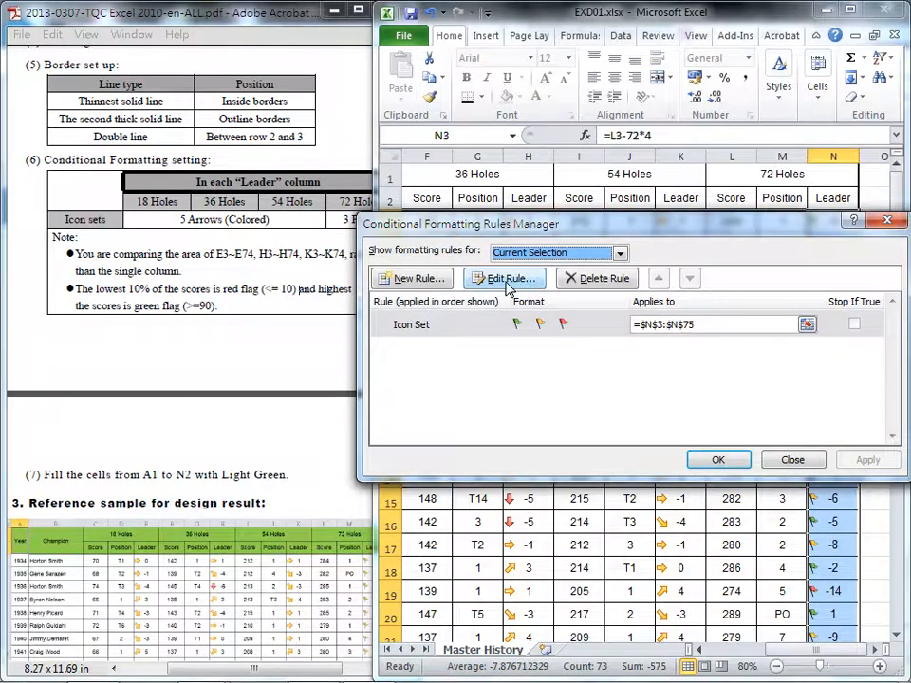
left_click(506, 279)
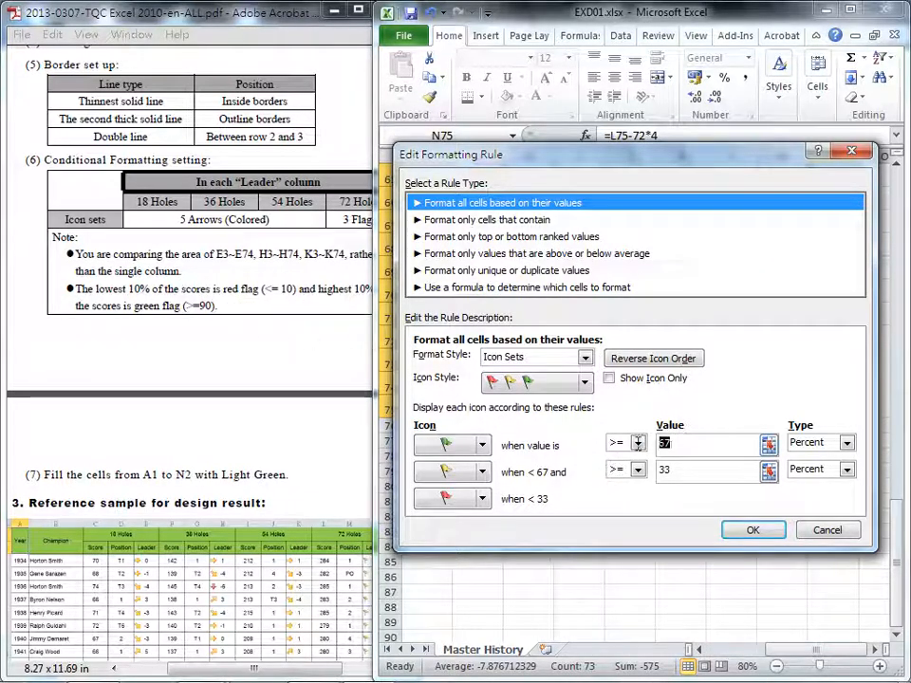
double_click(676, 443)
type("90")
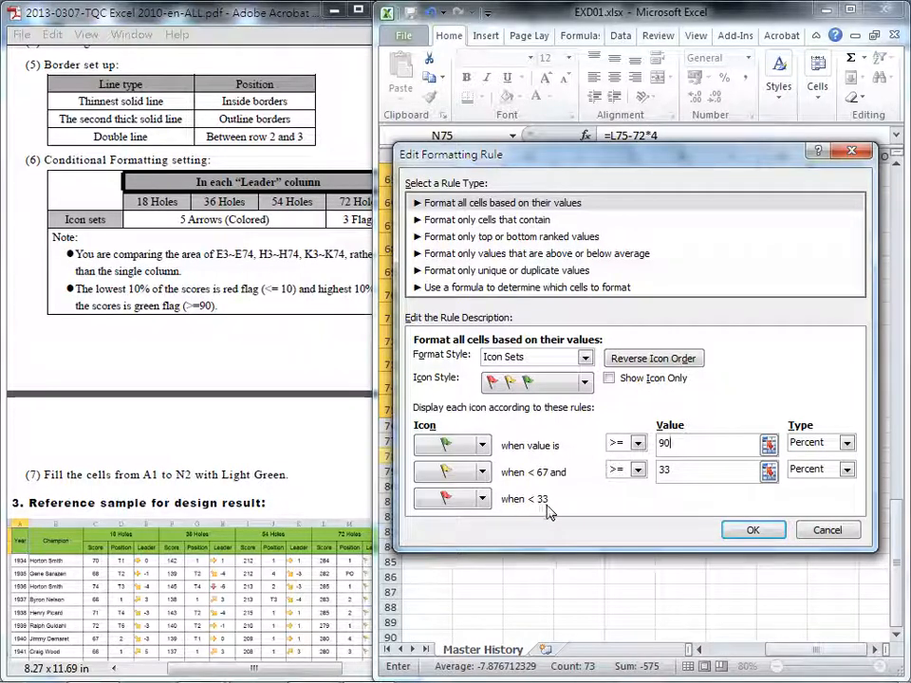
Set the rule's yellow flag to > 10 percent, leaving red for <= 10, and apply the edited rule to N3:N75.
left_click(638, 469)
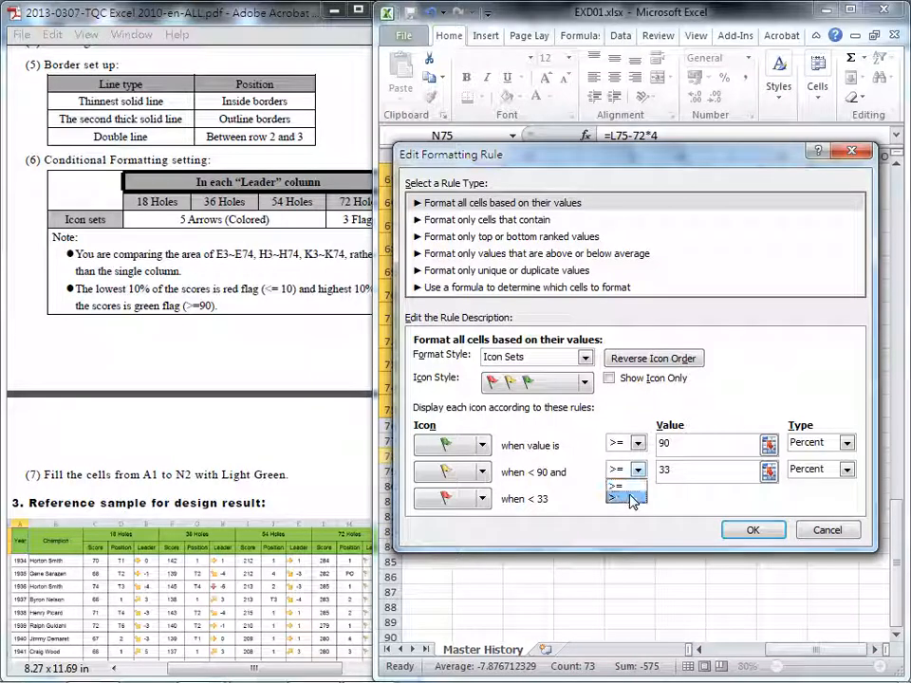
left_click(634, 498)
key("Tab")
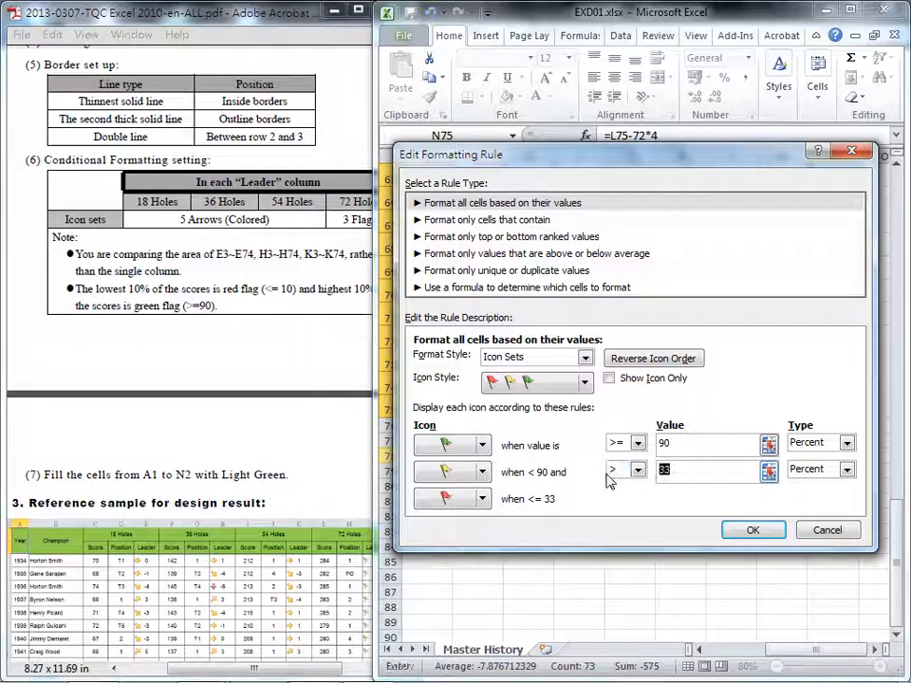
type("10")
left_click(687, 446)
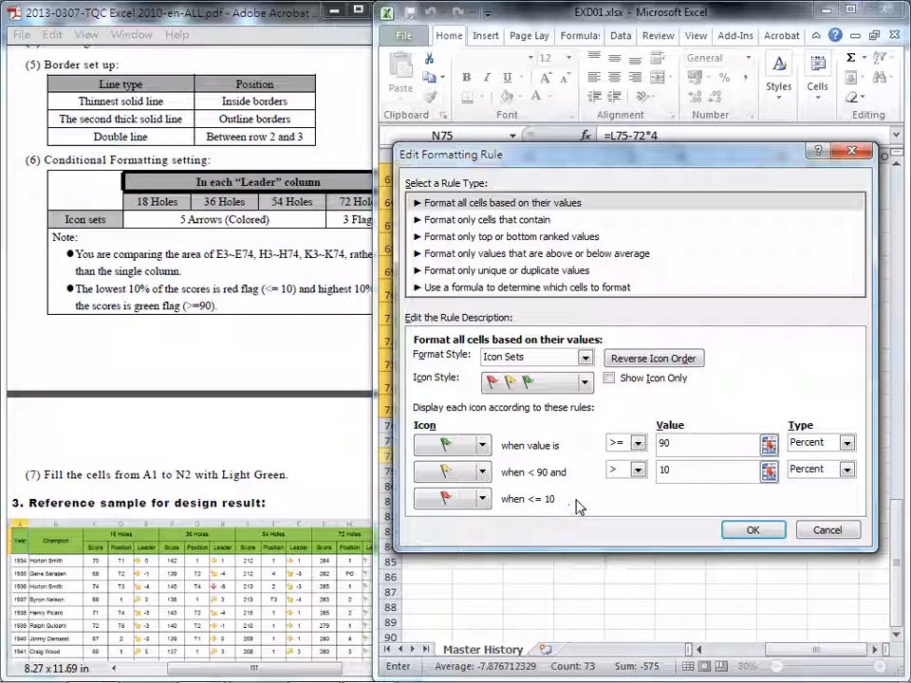
left_click(756, 533)
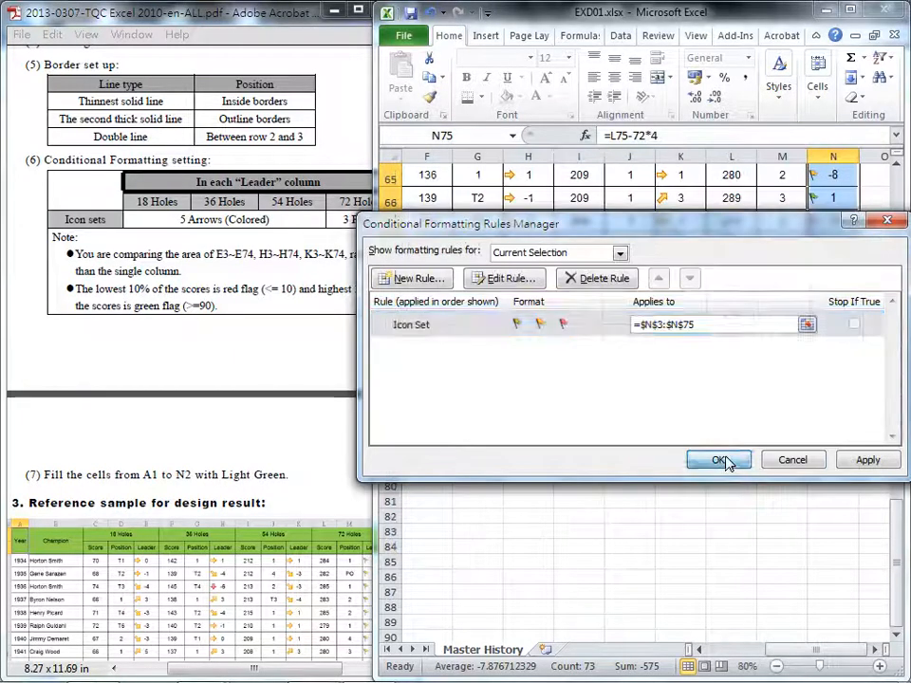
left_click(727, 458)
left_click_drag(895, 529, 895, 185)
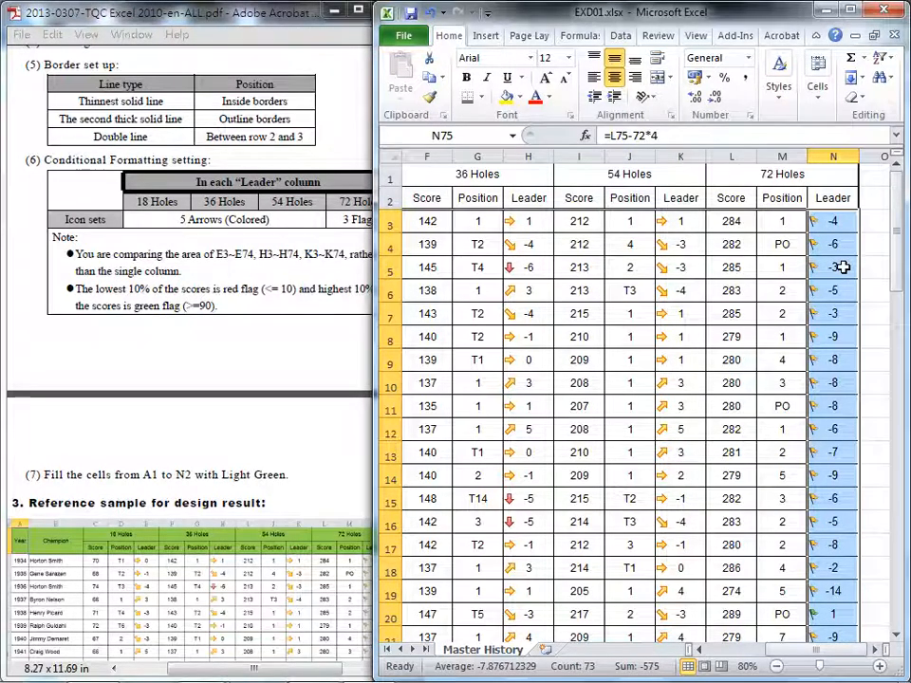
Fill the heading cells A1:N2 with the standard Light Green color.
left_click(371, 403)
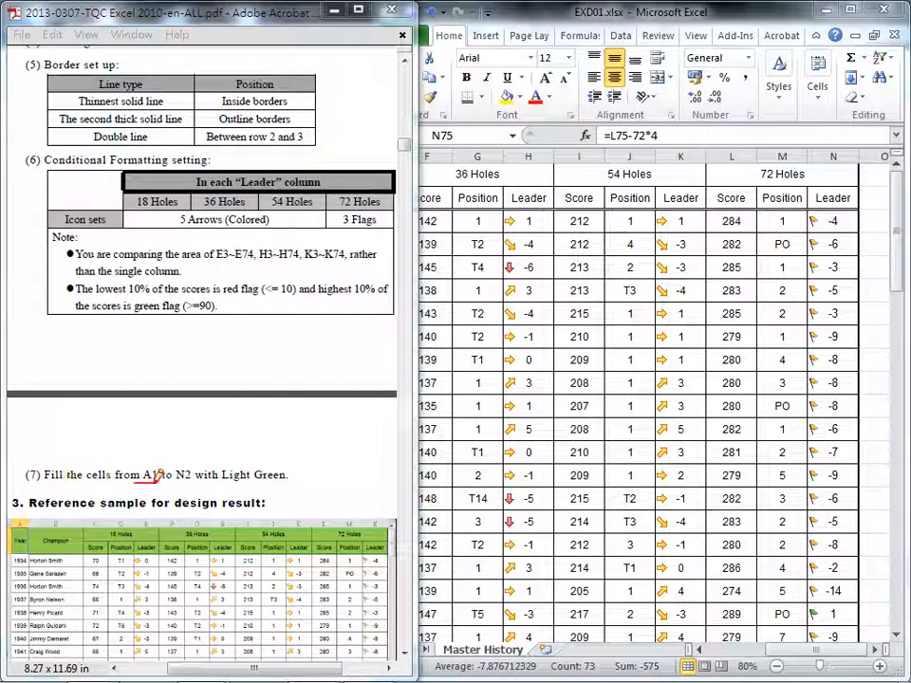
left_click_drag(155, 480, 289, 482)
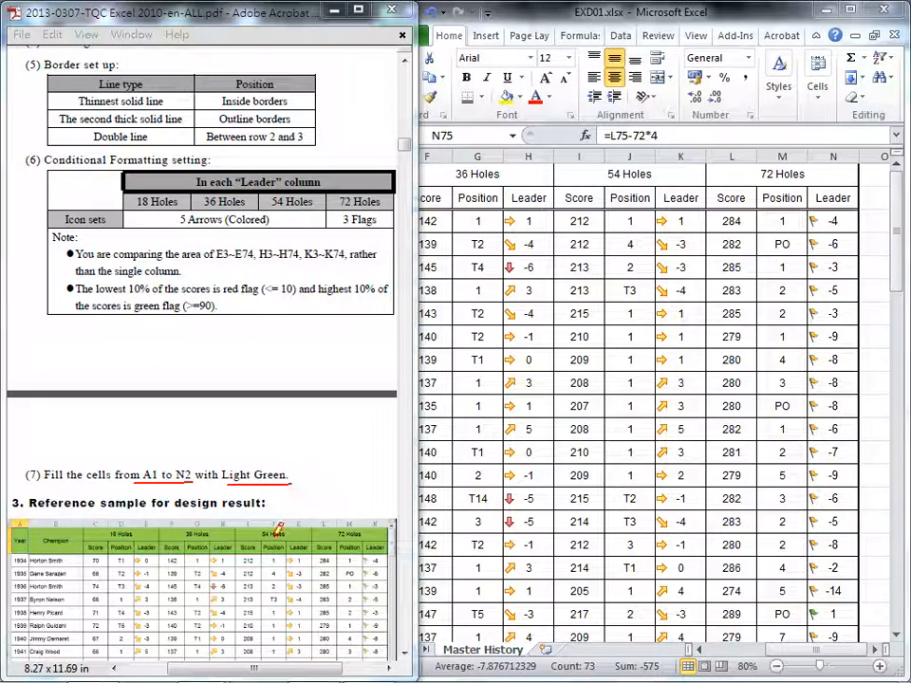
key("Escape")
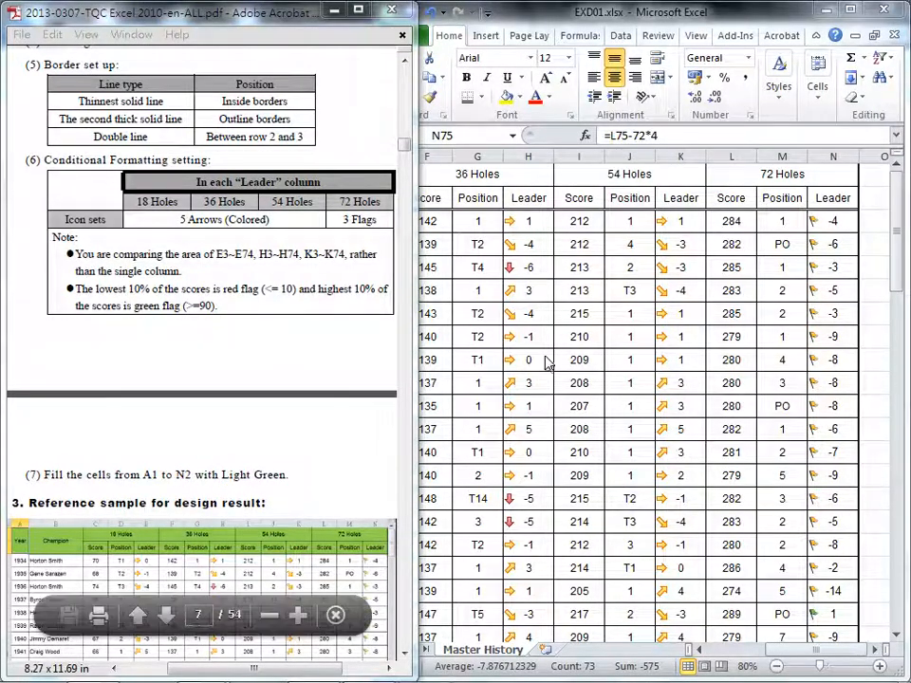
key("alt+Tab")
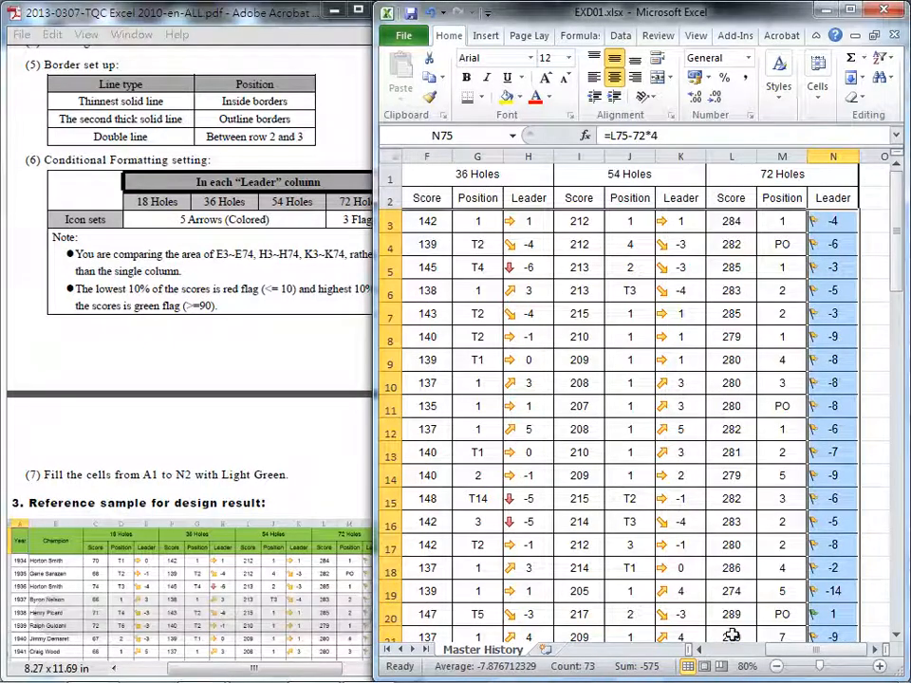
scroll(483, 197, "left", 5)
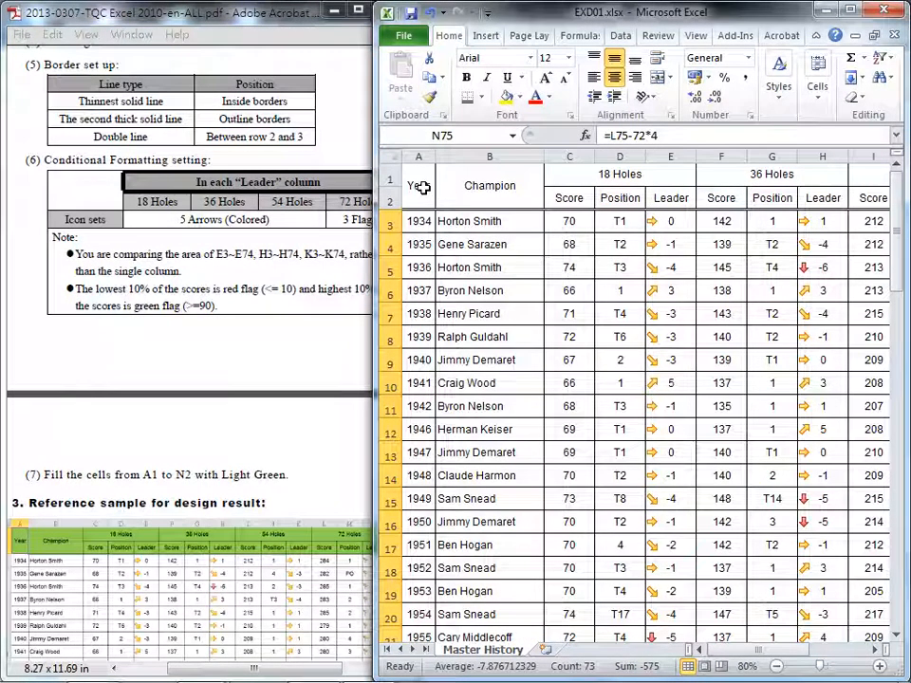
left_click_drag(434, 187, 685, 190)
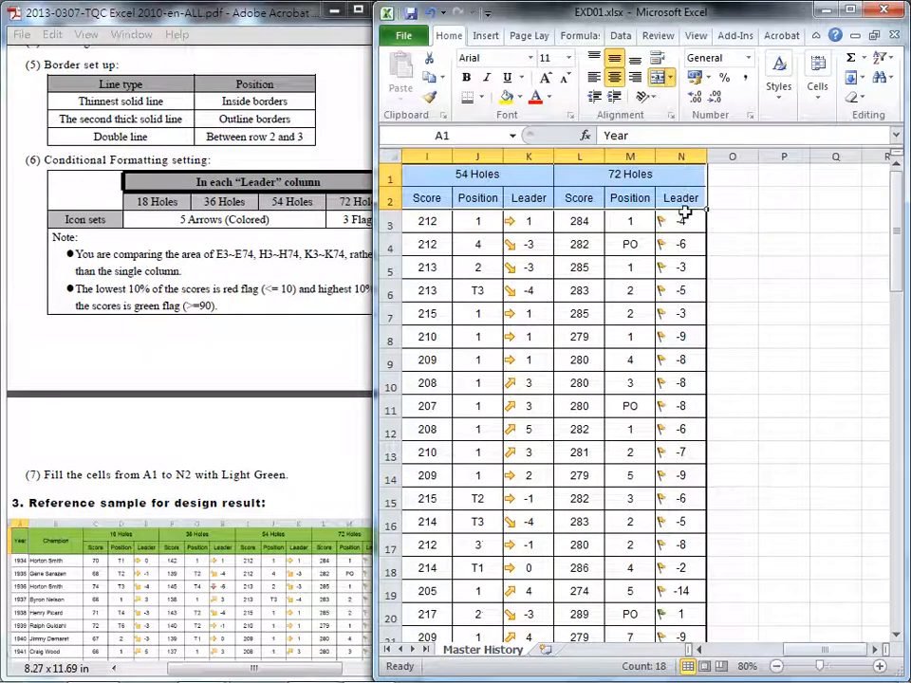
left_click(521, 99)
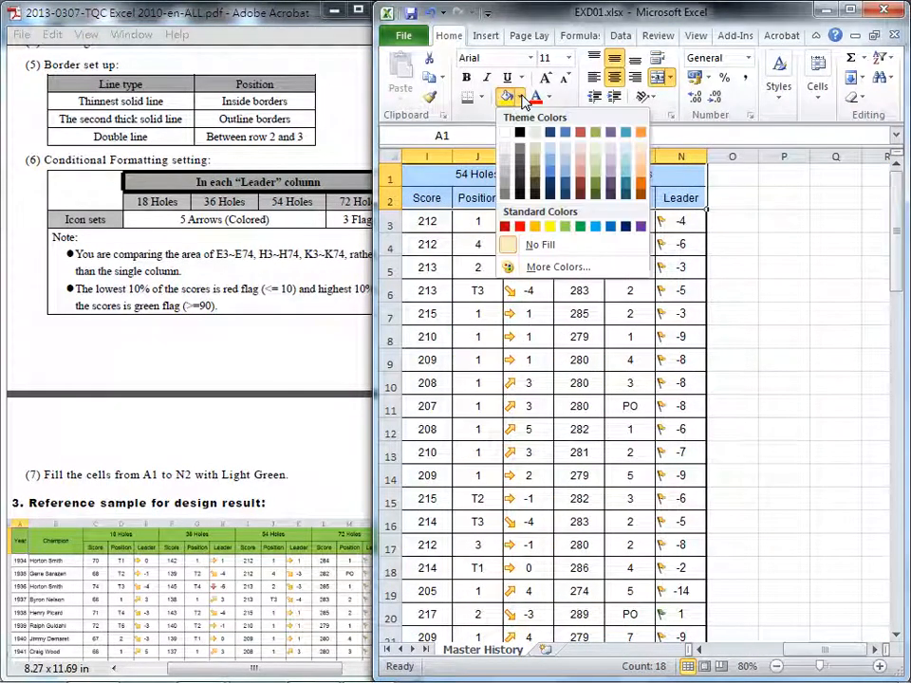
left_click(565, 228)
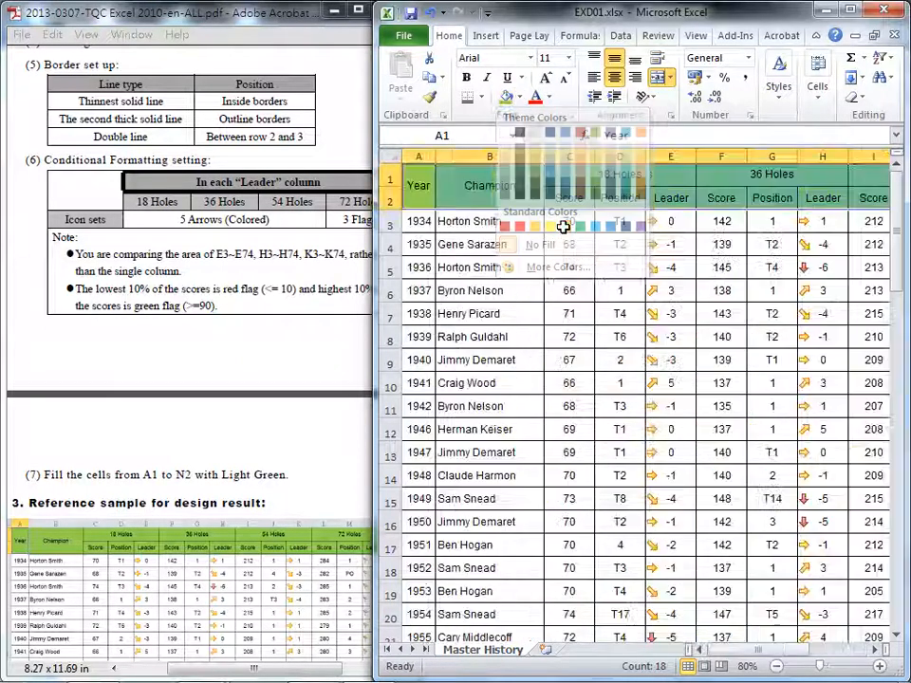
left_click(619, 267)
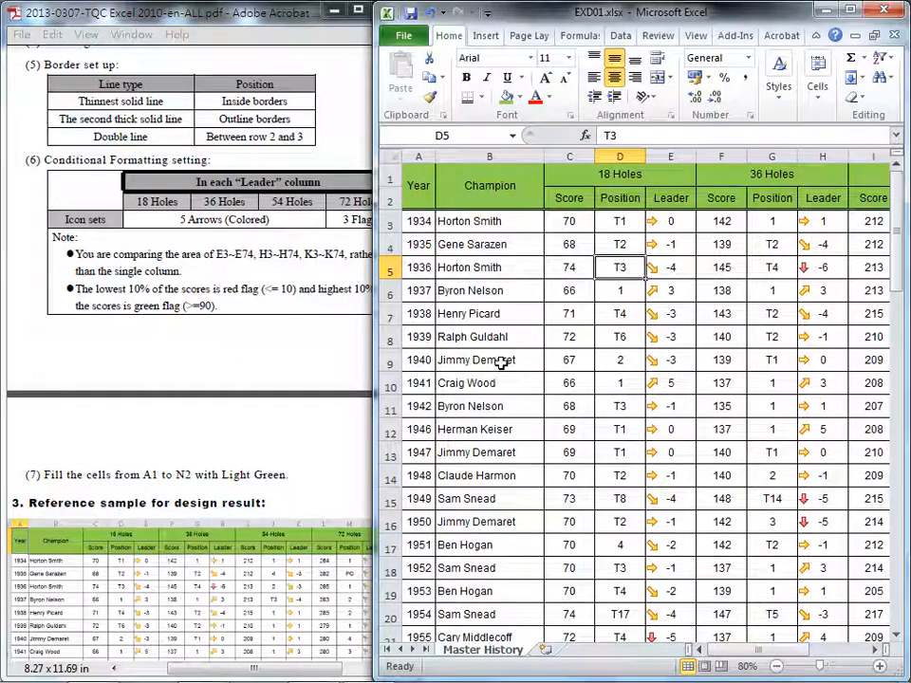